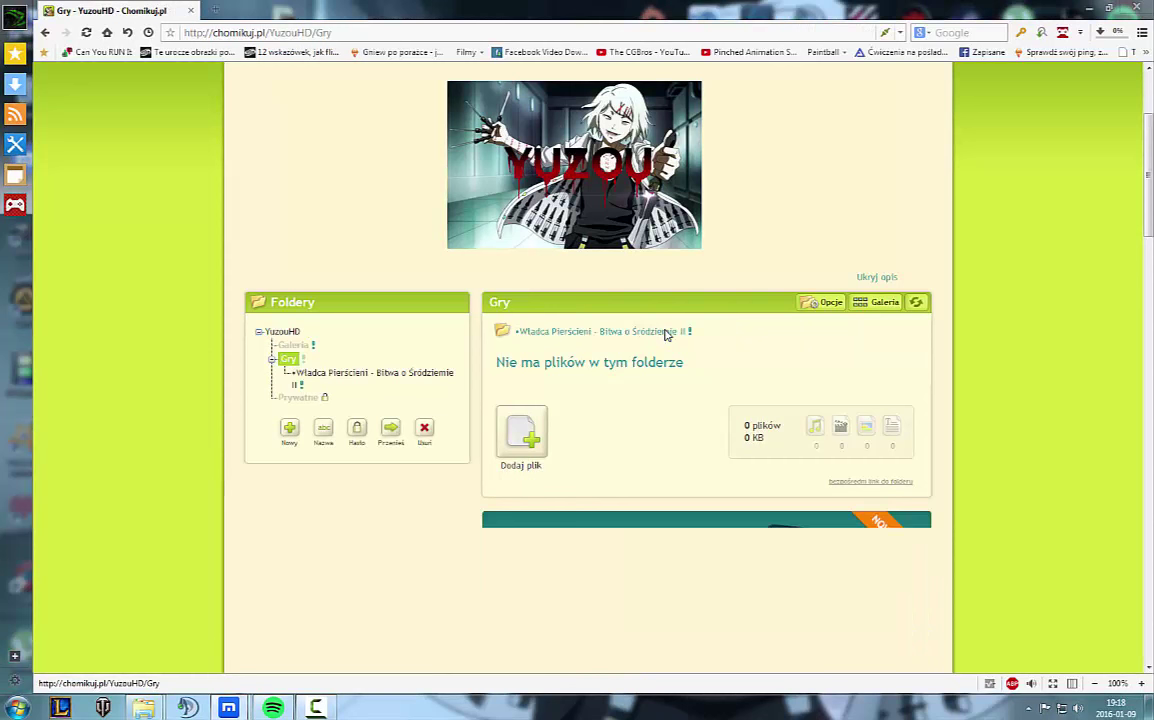
Step: Open the folder Władca Pierścieni - Bitwa o Śródziemie II and review its installation instructions and the attached RAR file
click(666, 333)
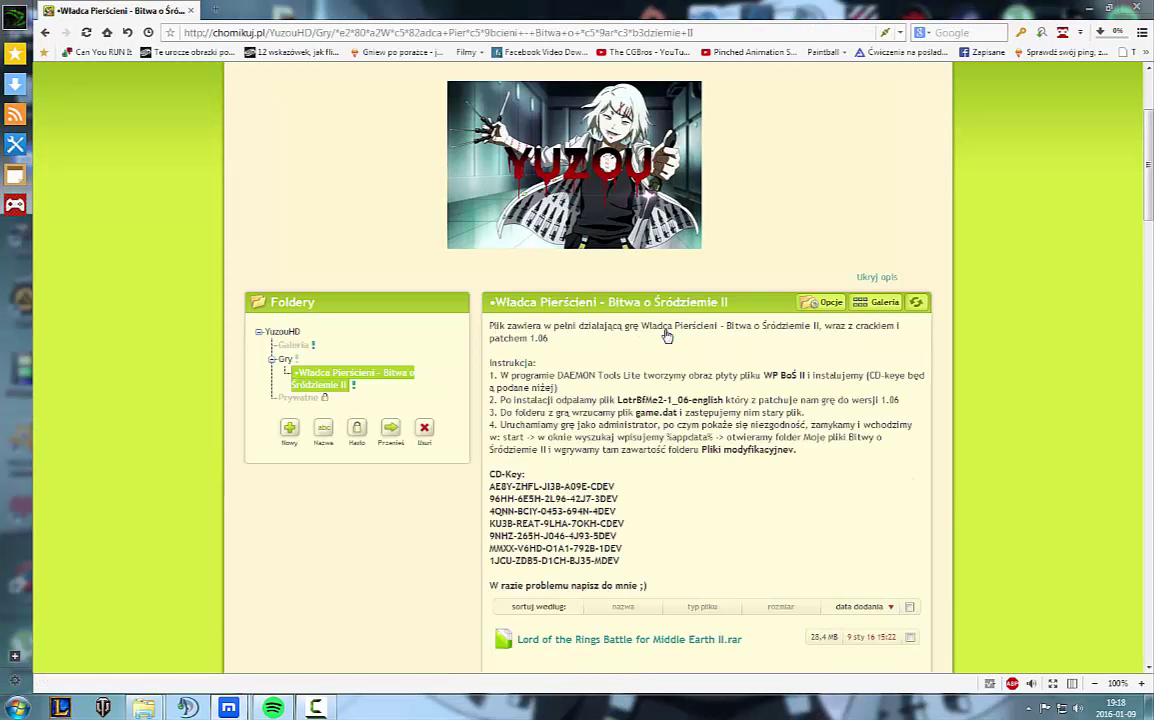
scroll(597, 408, down, 1)
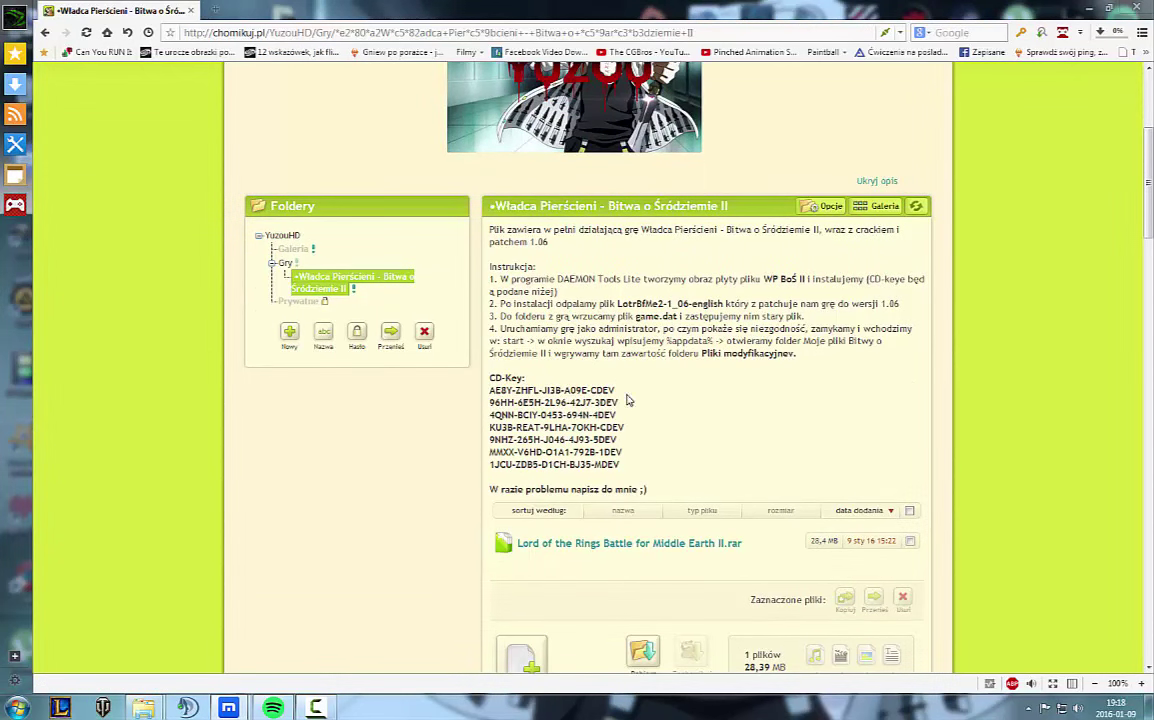
mouse_move(583, 550)
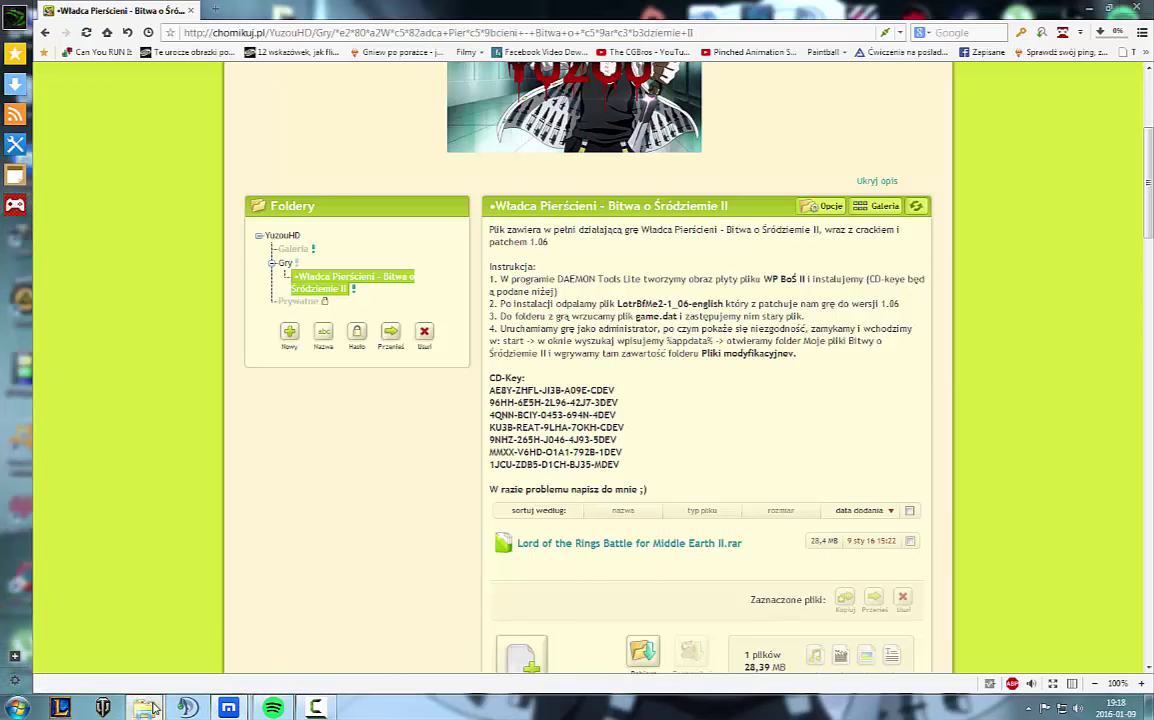
Step: Switch to Windows Explorer, open the Lord of the Rings Battle for Middle Earth II archive's inner folder, and select WP BoŚ II.mds
mouse_move(145, 706)
click(134, 636)
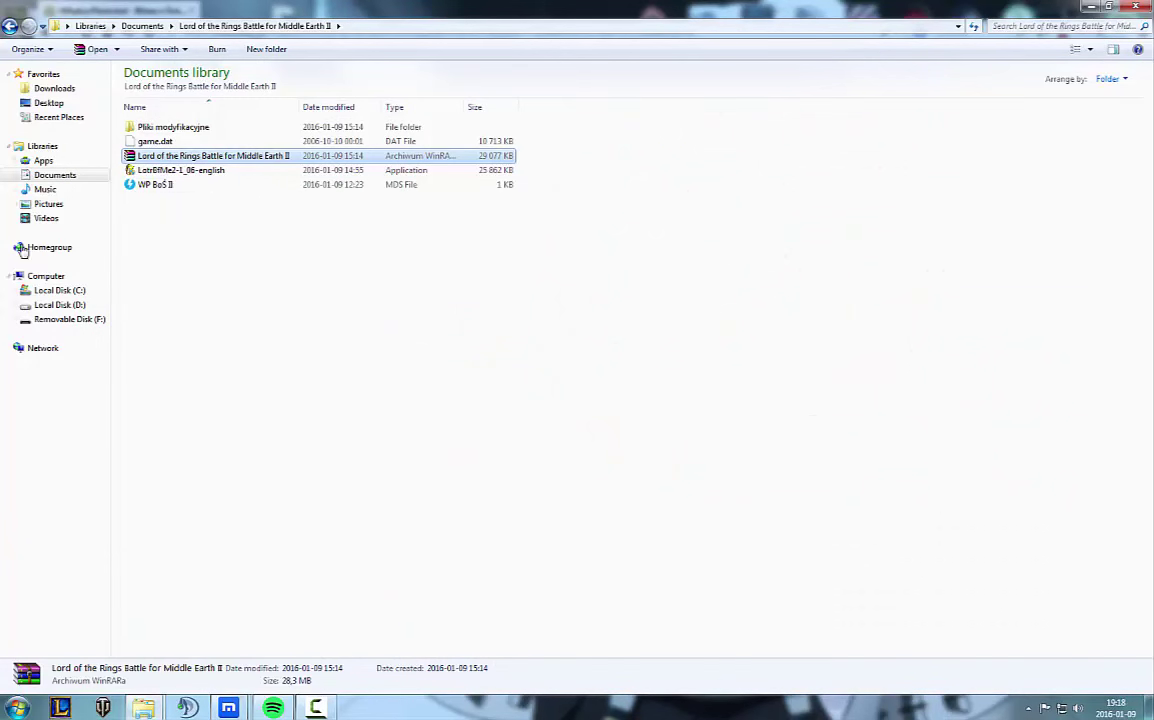
double_click(66, 74)
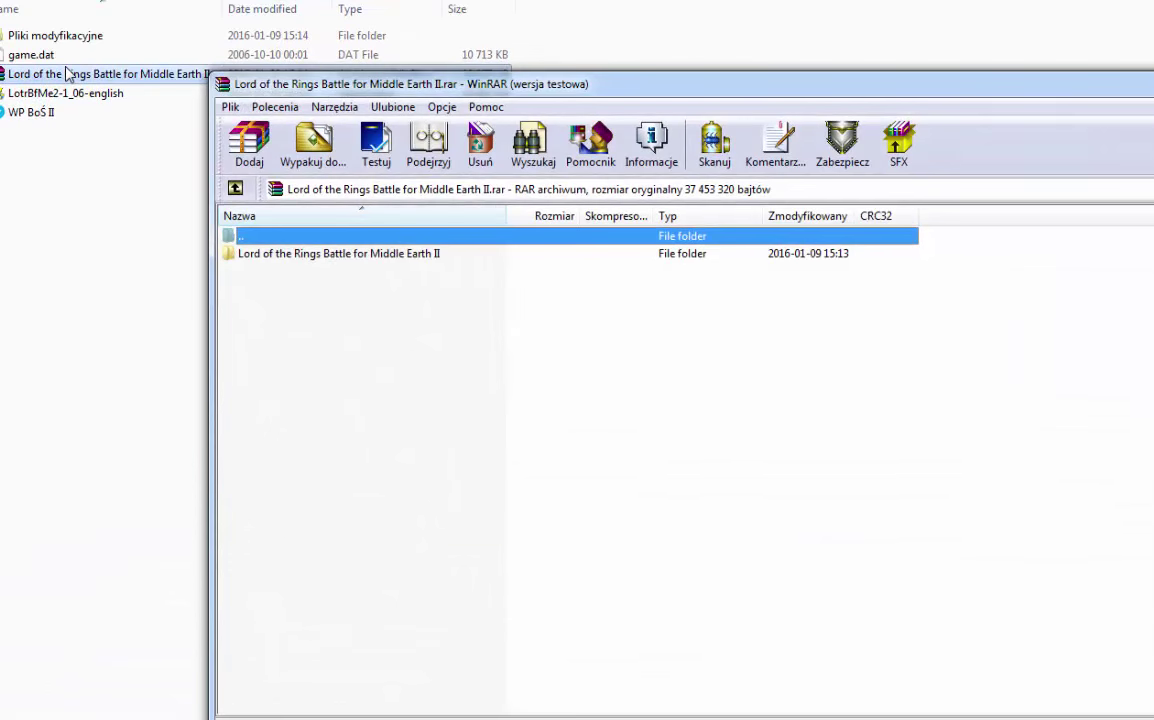
double_click(330, 258)
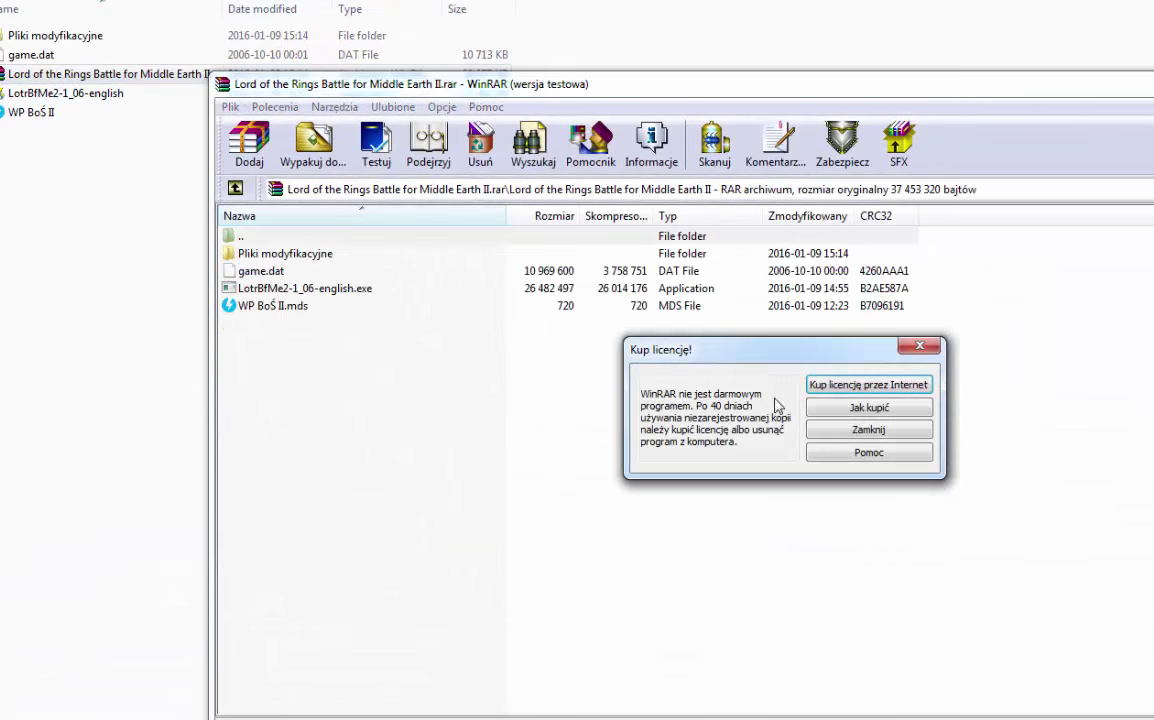
click(864, 432)
drag(772, 90, 636, 46)
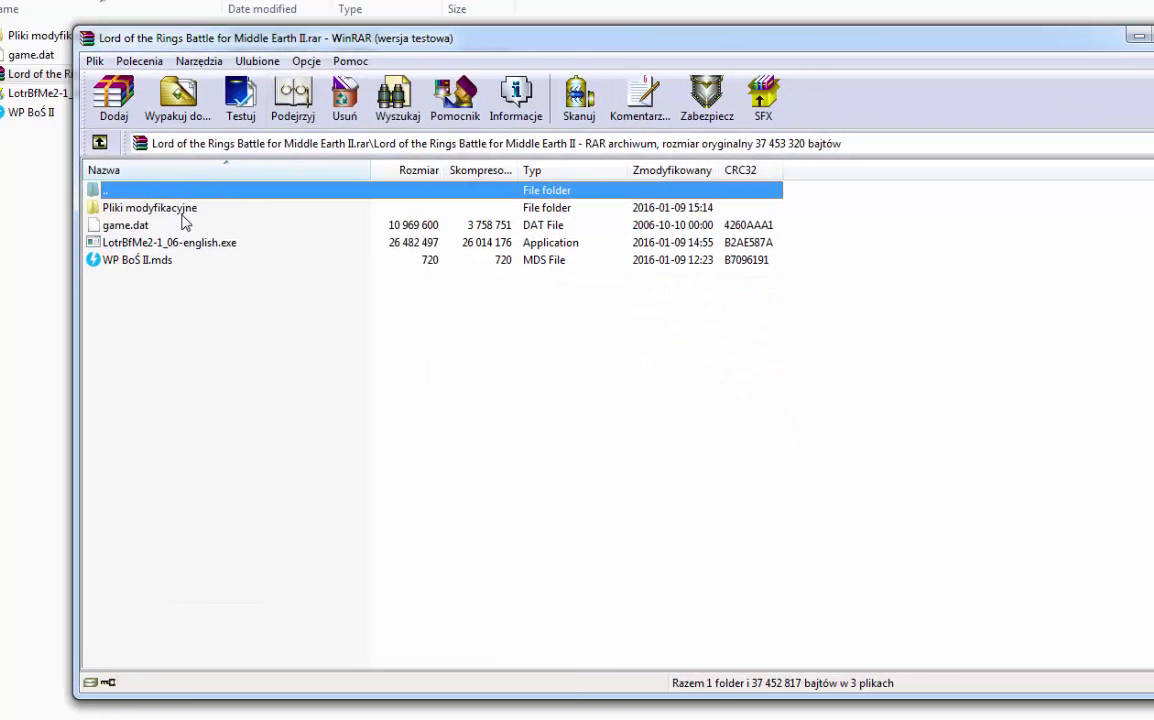
click(134, 262)
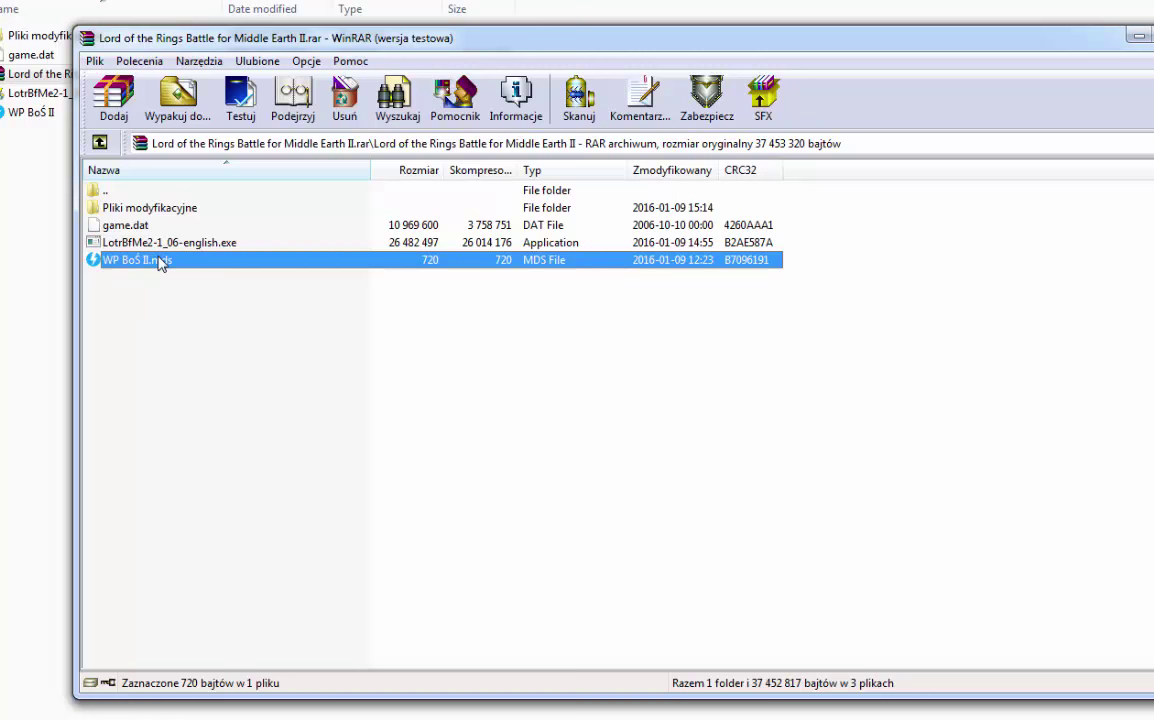
Step: Find and launch DAEMON Tools Lite
key(super)
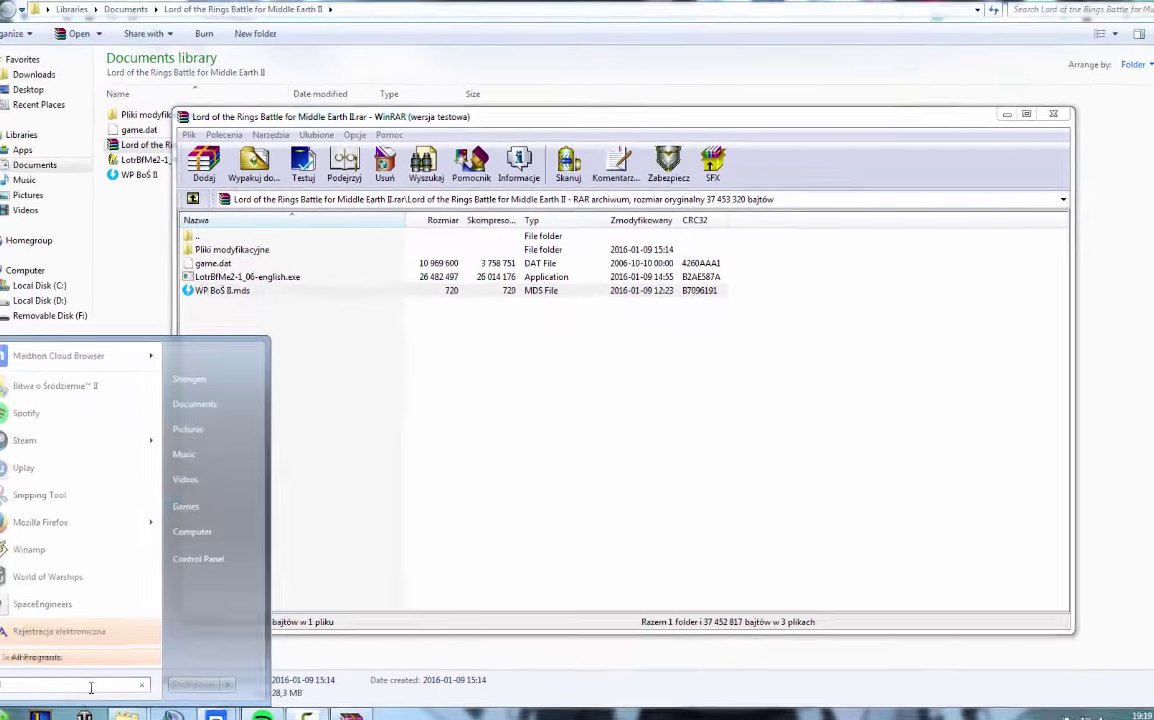
text(dea)
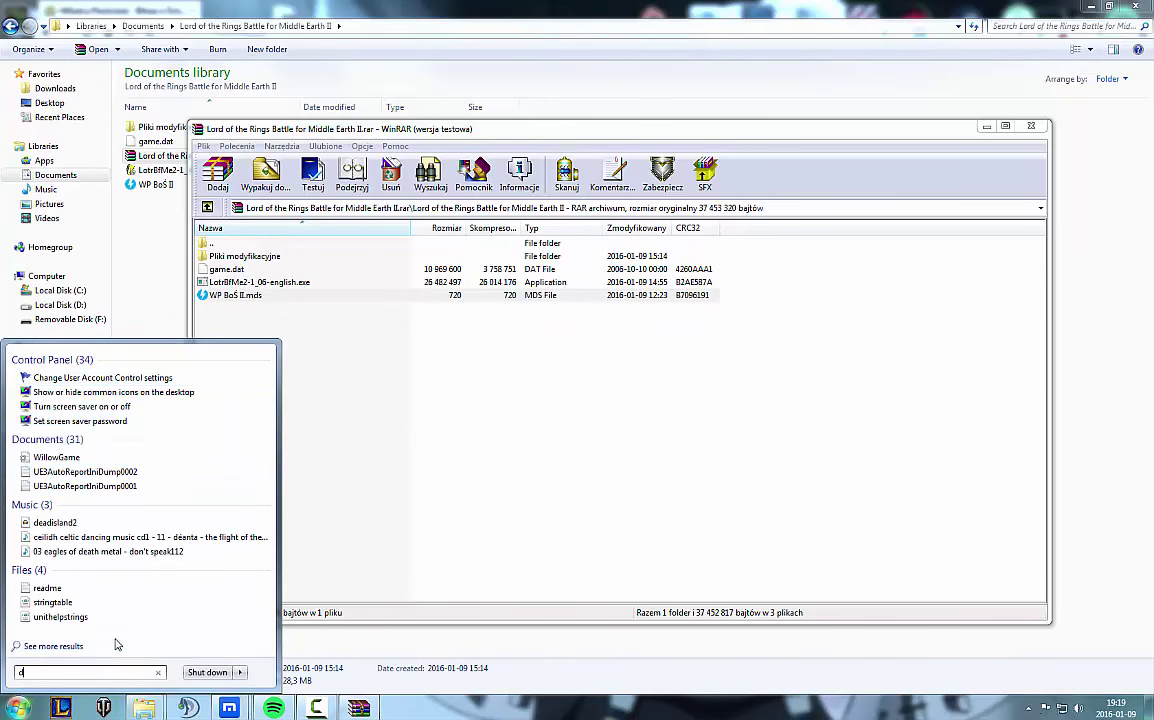
text(a)
click(104, 379)
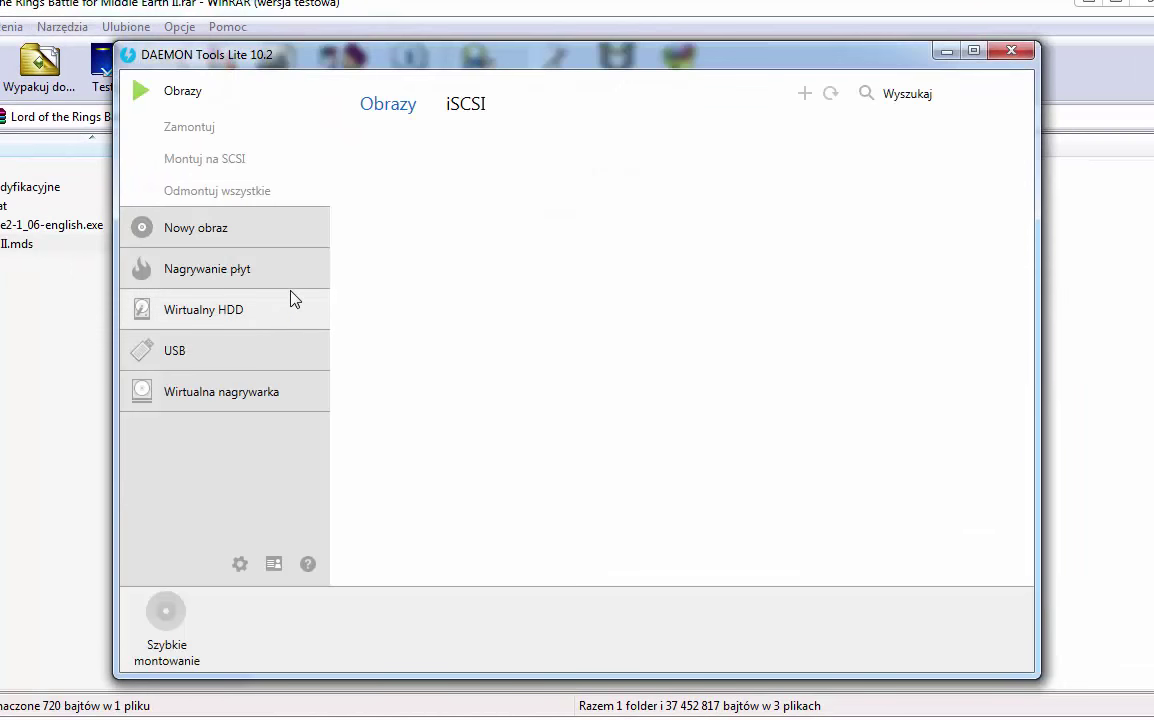
Step: Browse to the Lord of the Rings Battle for Middle Earth II folder for quick mounting, cancel, and close DAEMON Tools Lite
click(168, 614)
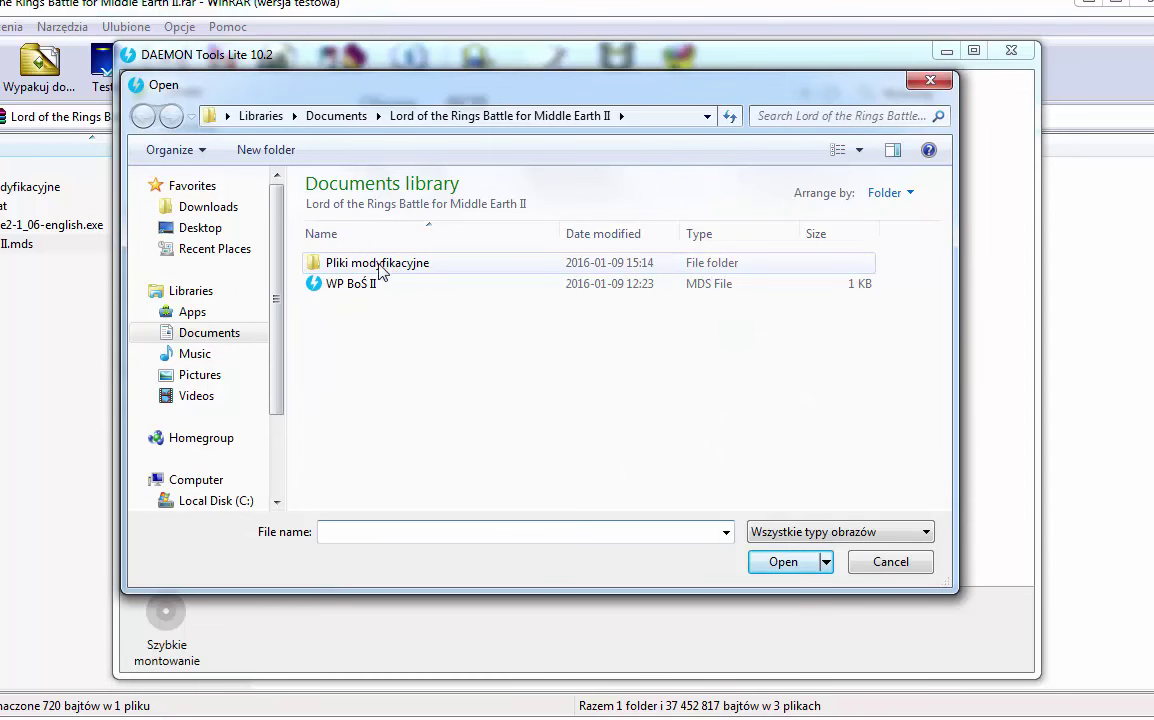
click(336, 116)
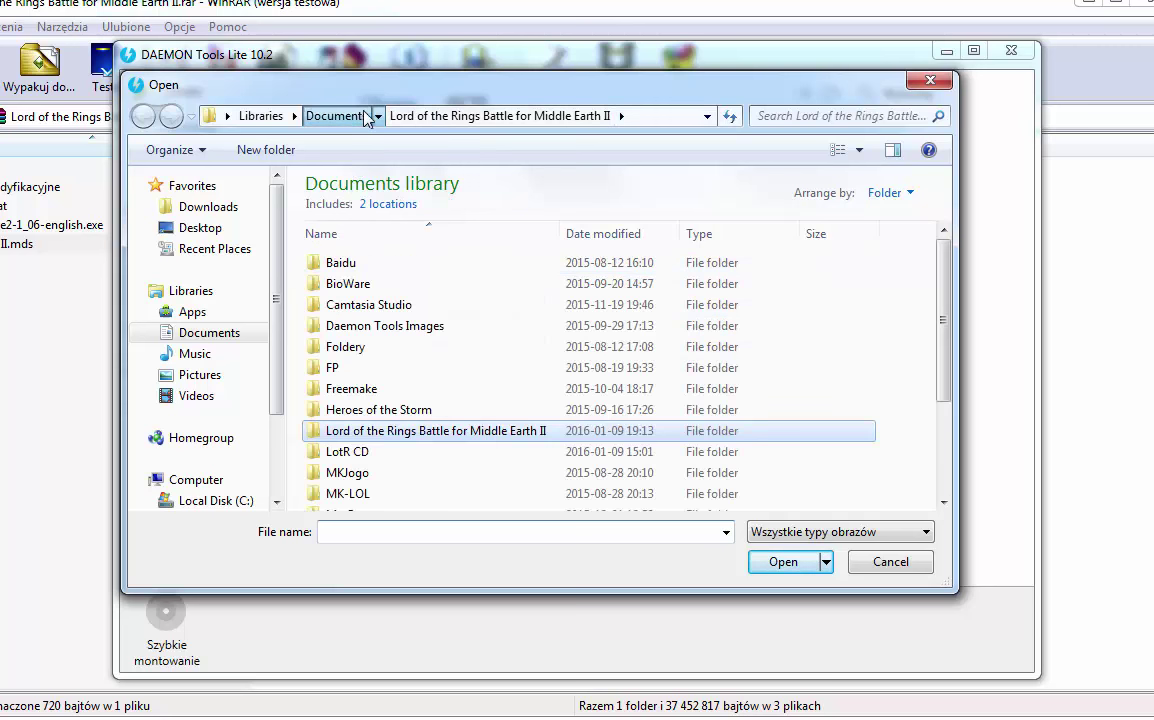
double_click(405, 440)
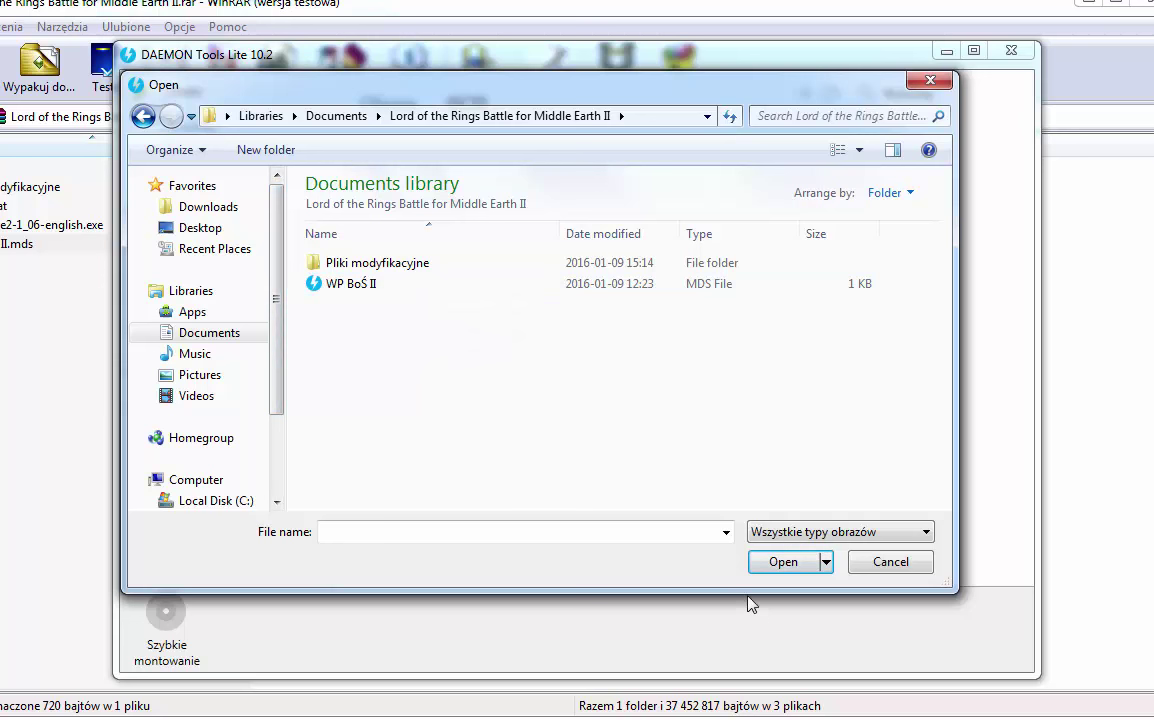
click(900, 563)
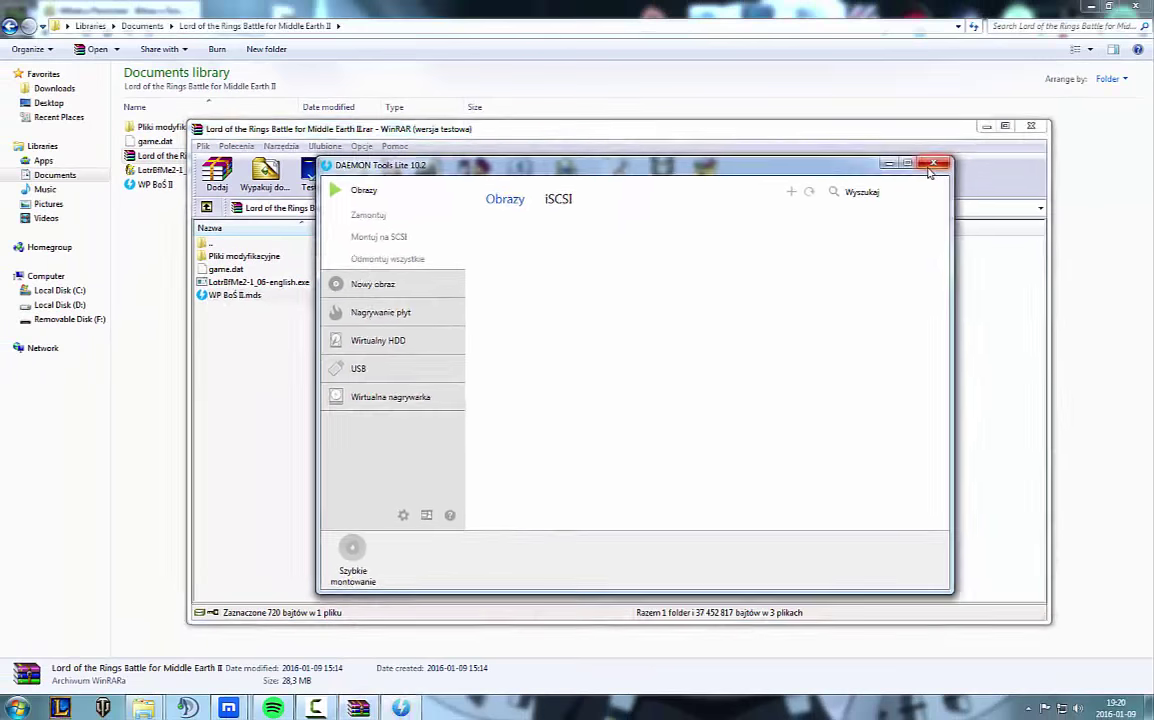
click(930, 165)
Step: Inspect the drives under Computer, close that window, and switch to the browser to view the CD-key list
key(super)
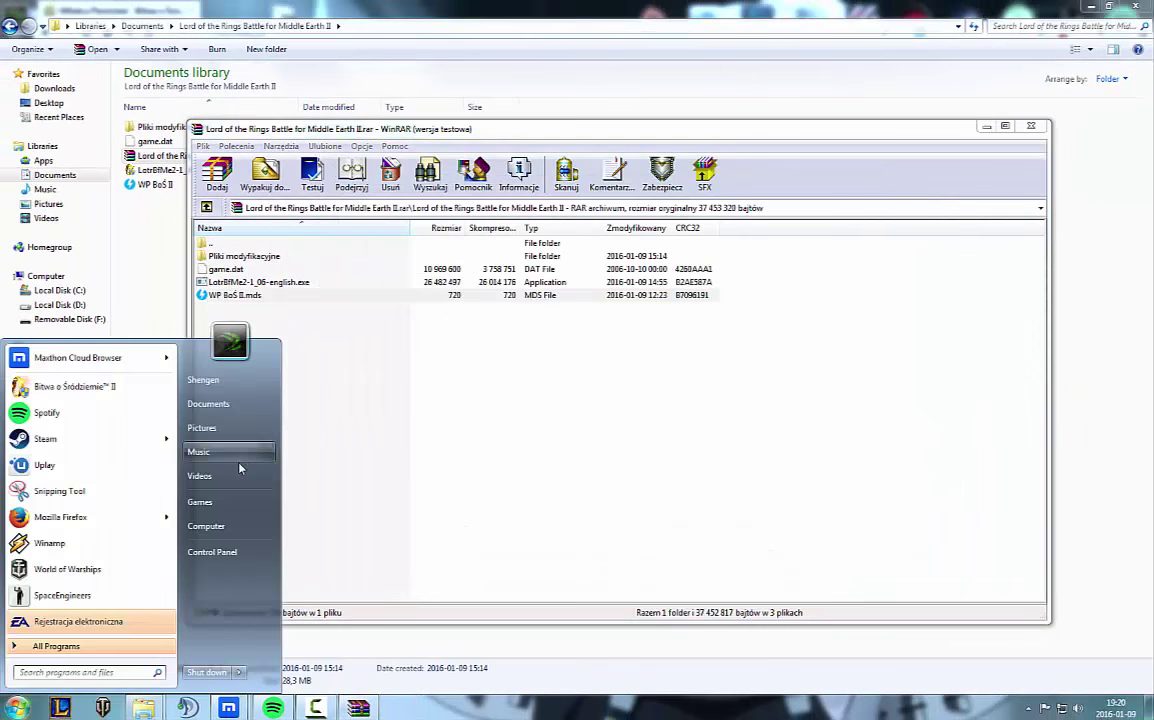
click(240, 522)
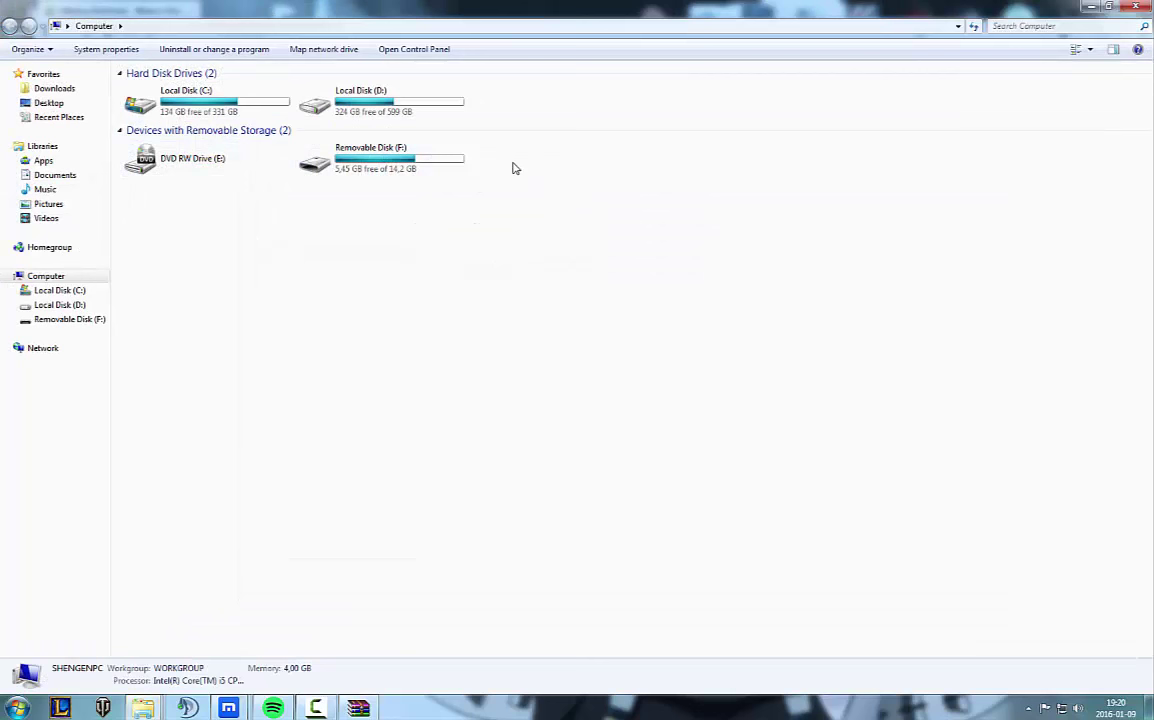
click(1137, 8)
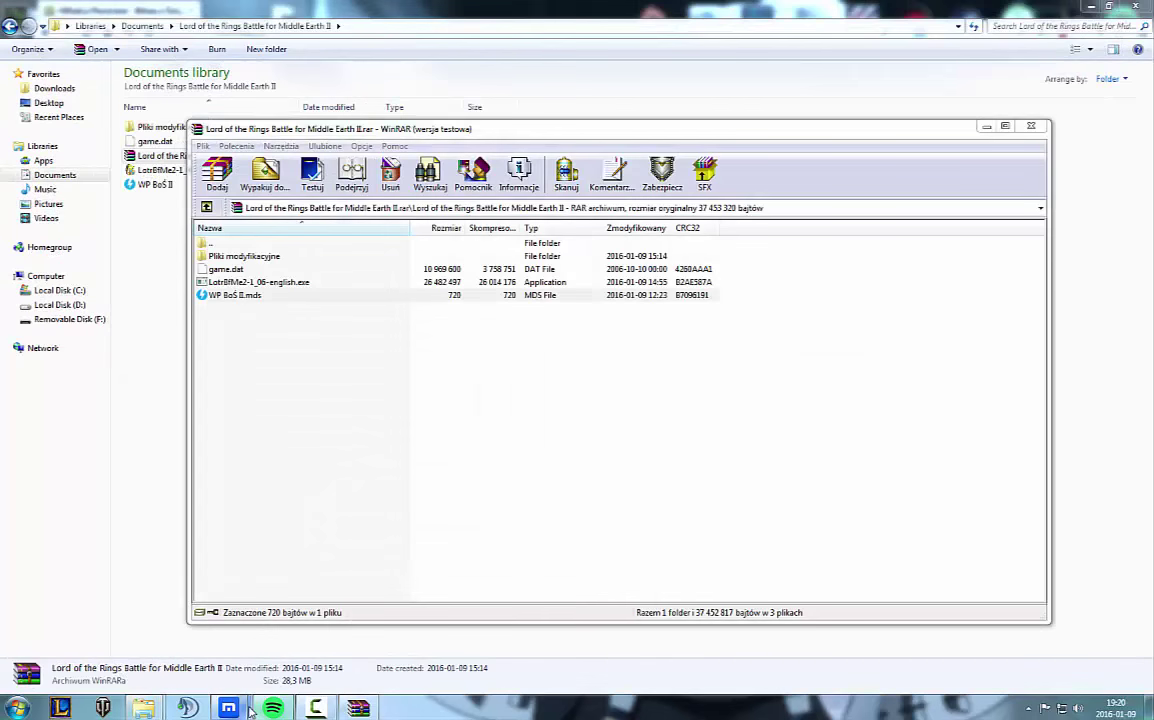
mouse_move(229, 709)
click(308, 630)
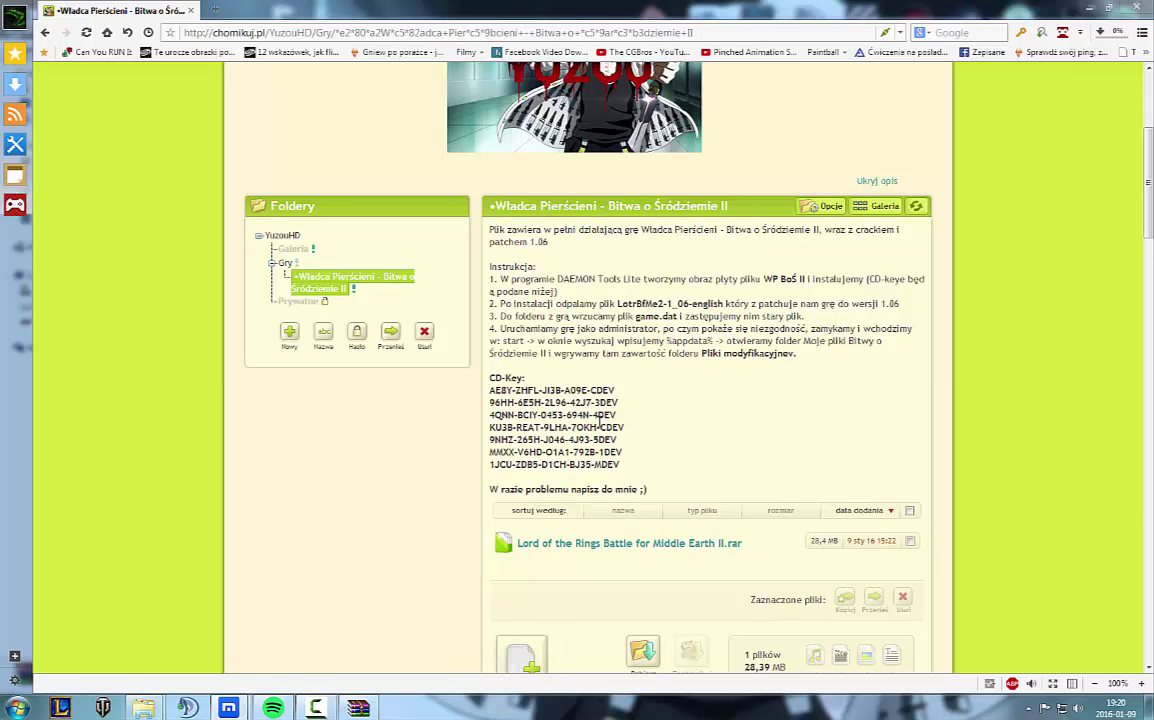
Step: Return to the WinRAR archive, run LotrBfMe2-1_06-english.exe, and cancel the 1.06 patch installer
mouse_move(143, 708)
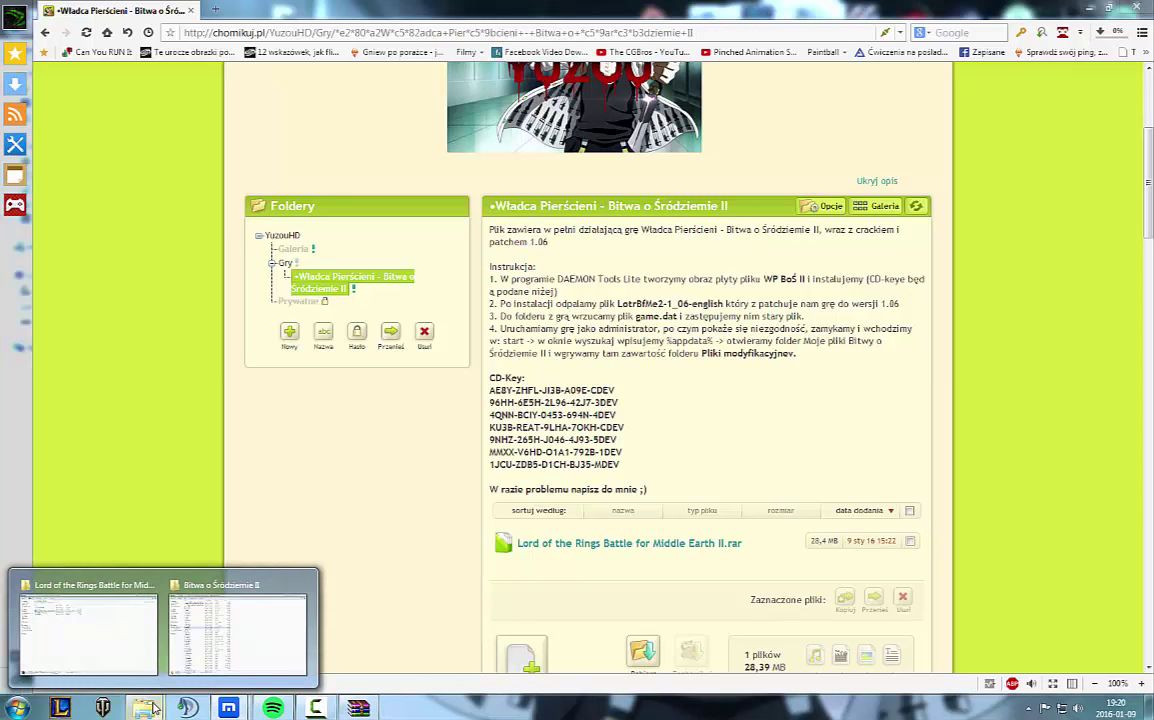
mouse_move(205, 637)
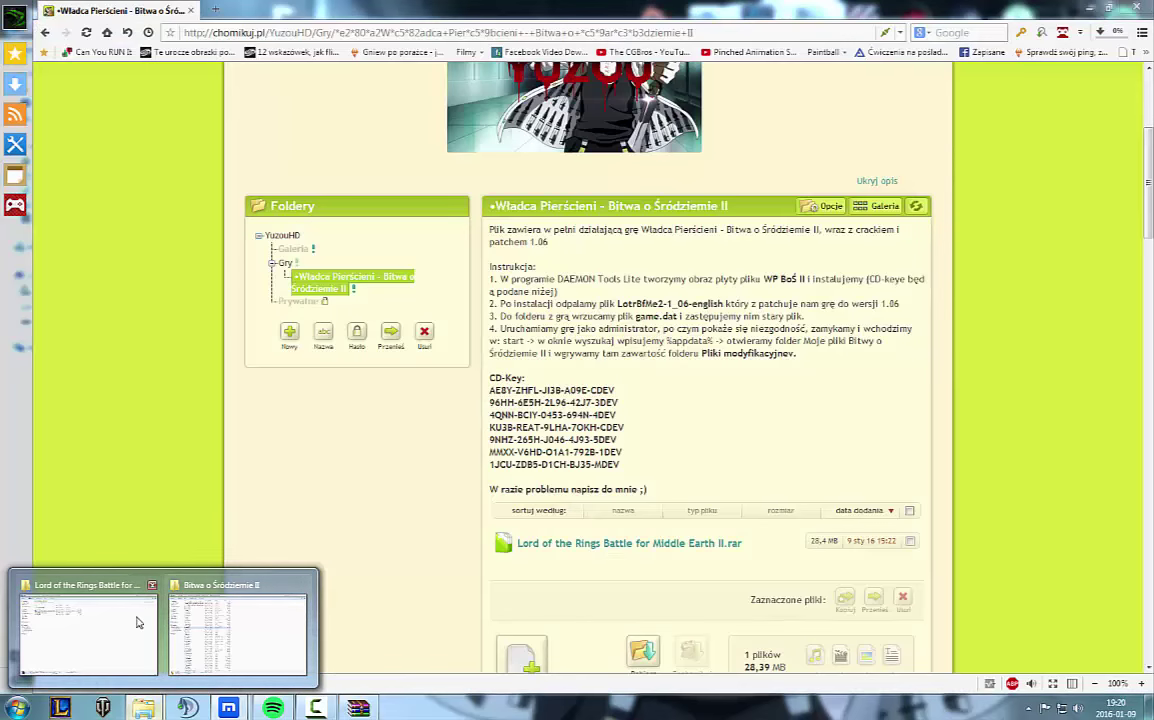
click(116, 626)
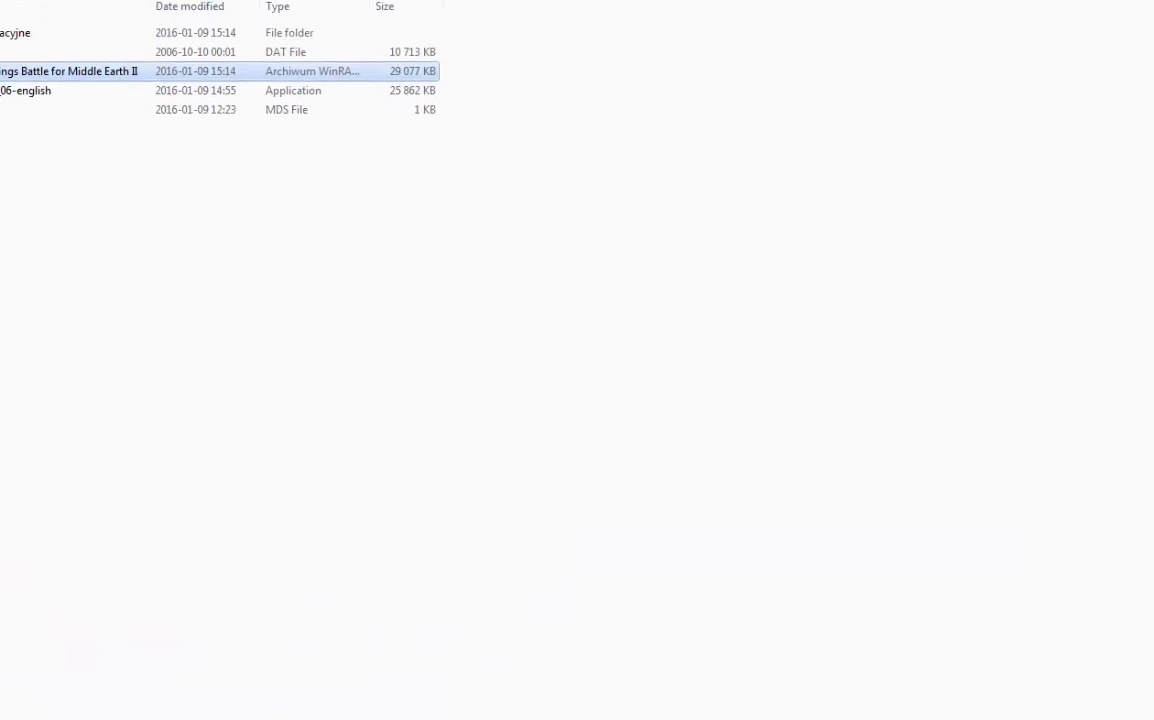
double_click(210, 156)
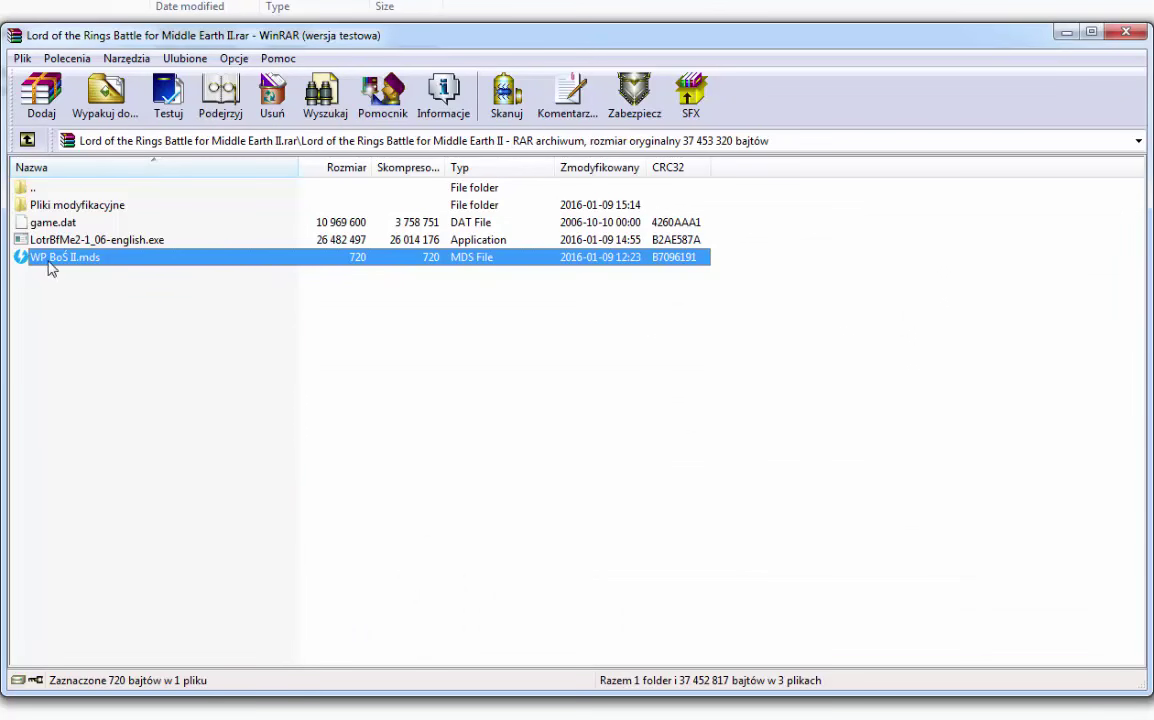
key(Up)
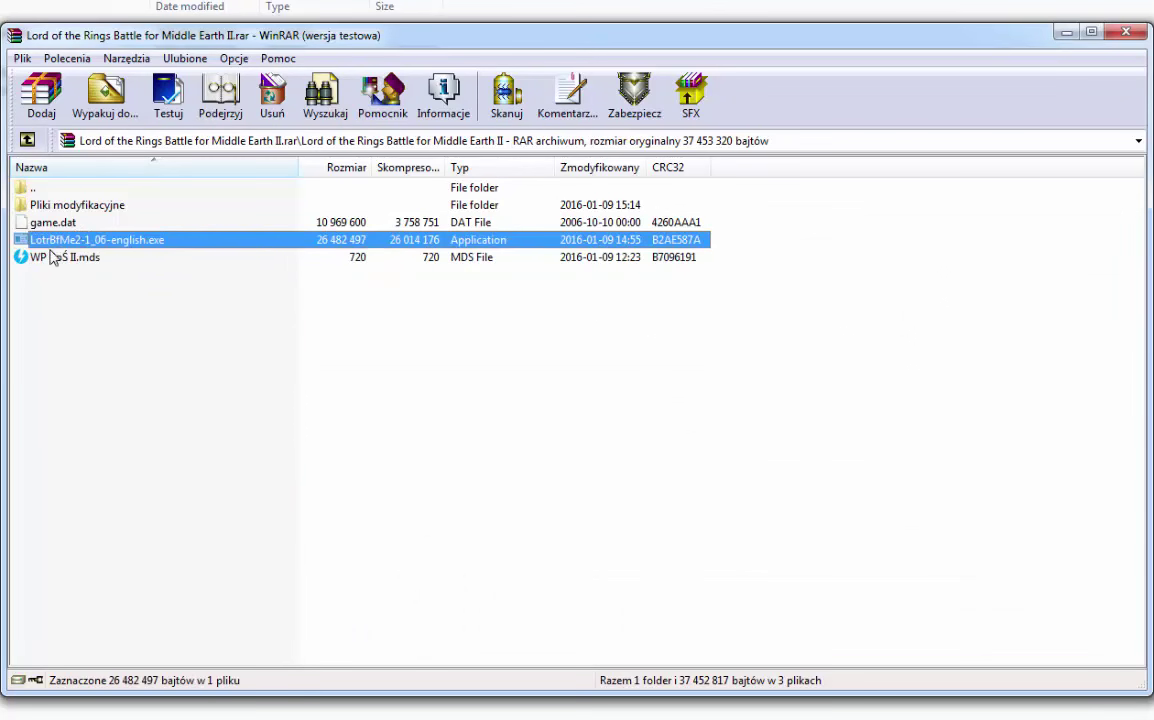
double_click(148, 247)
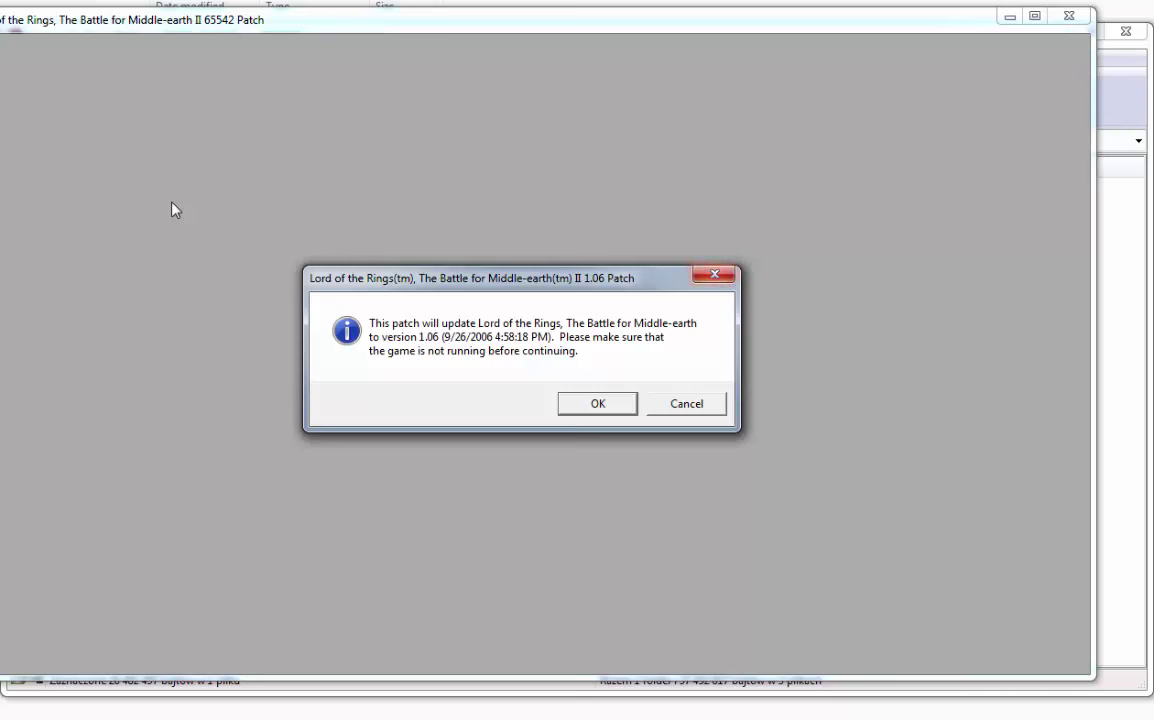
key(Escape)
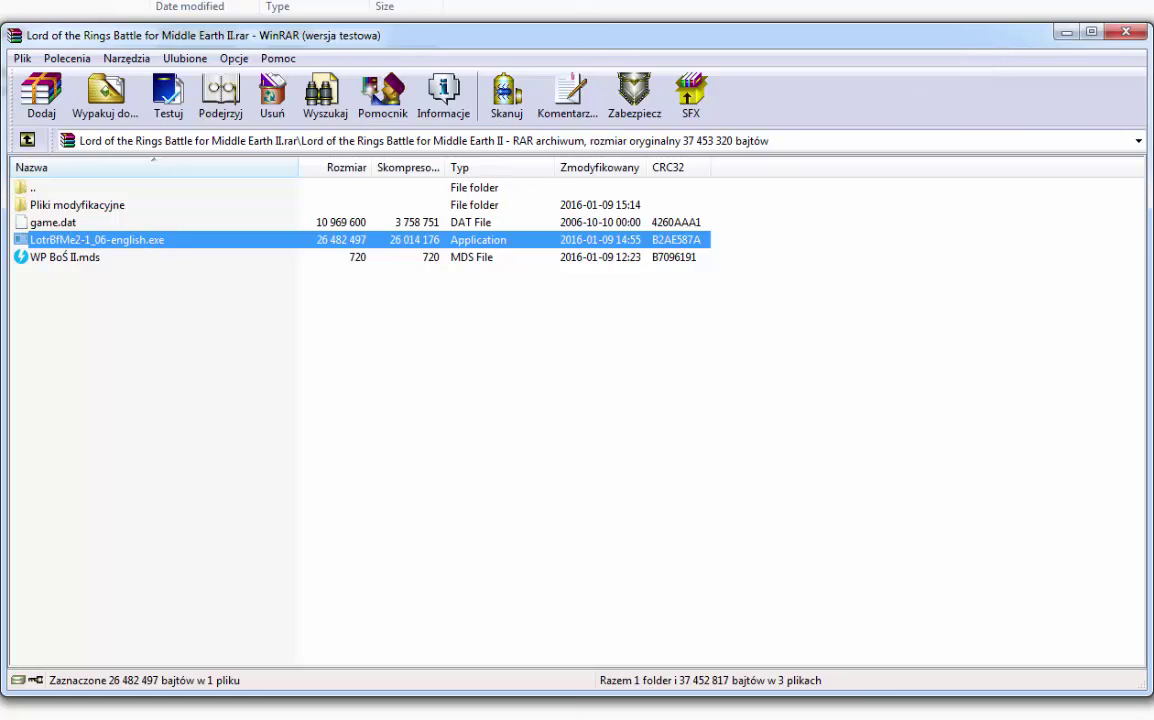
Step: Locate game.dat in the archive and in the Bitwa o Śródziemie II installation folder, and select the lotrbfme2 application there
click(66, 224)
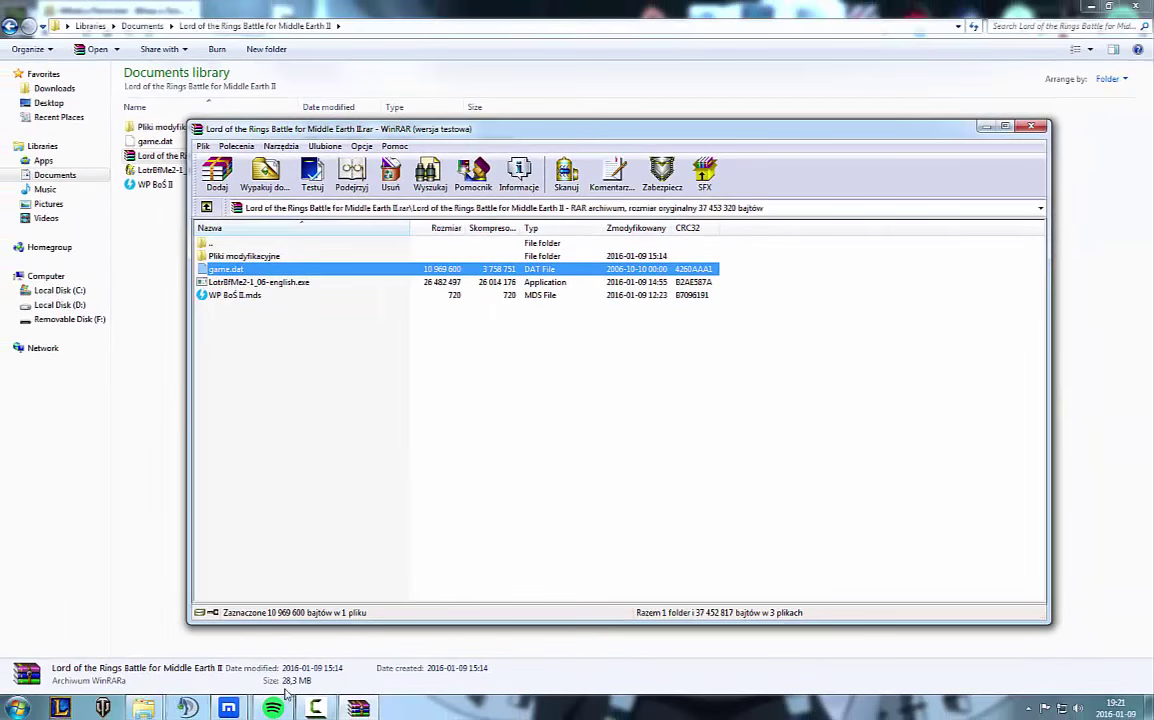
mouse_move(143, 708)
click(230, 645)
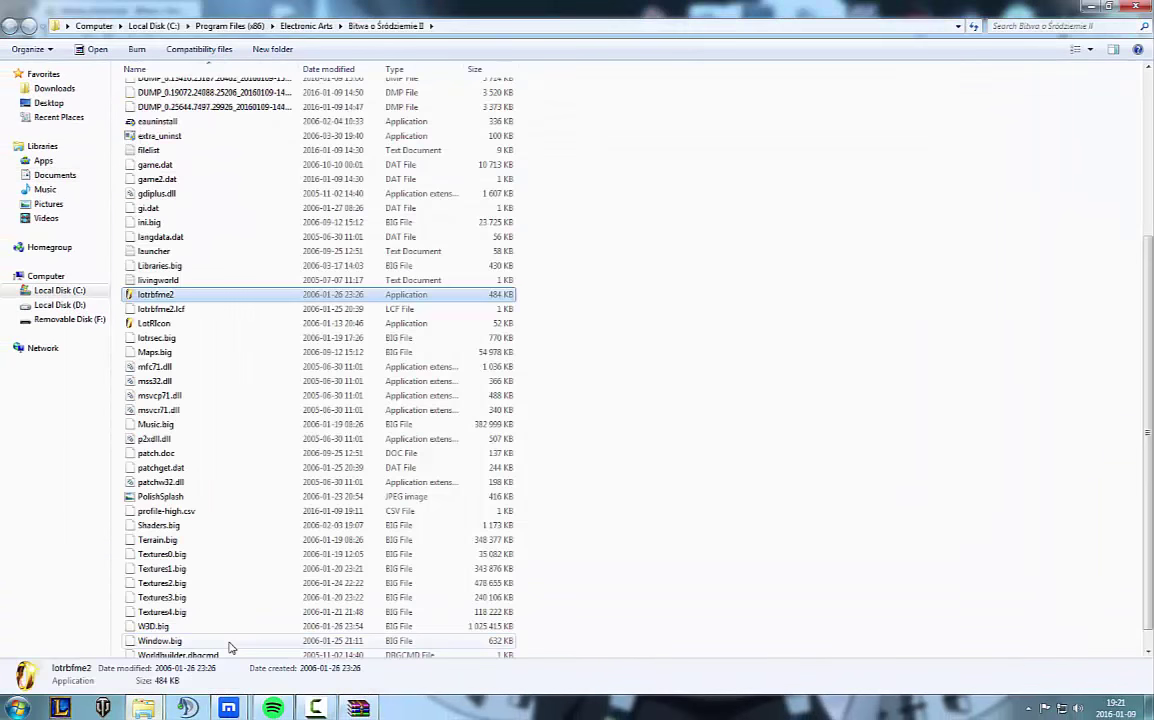
scroll(200, 136, up, 4)
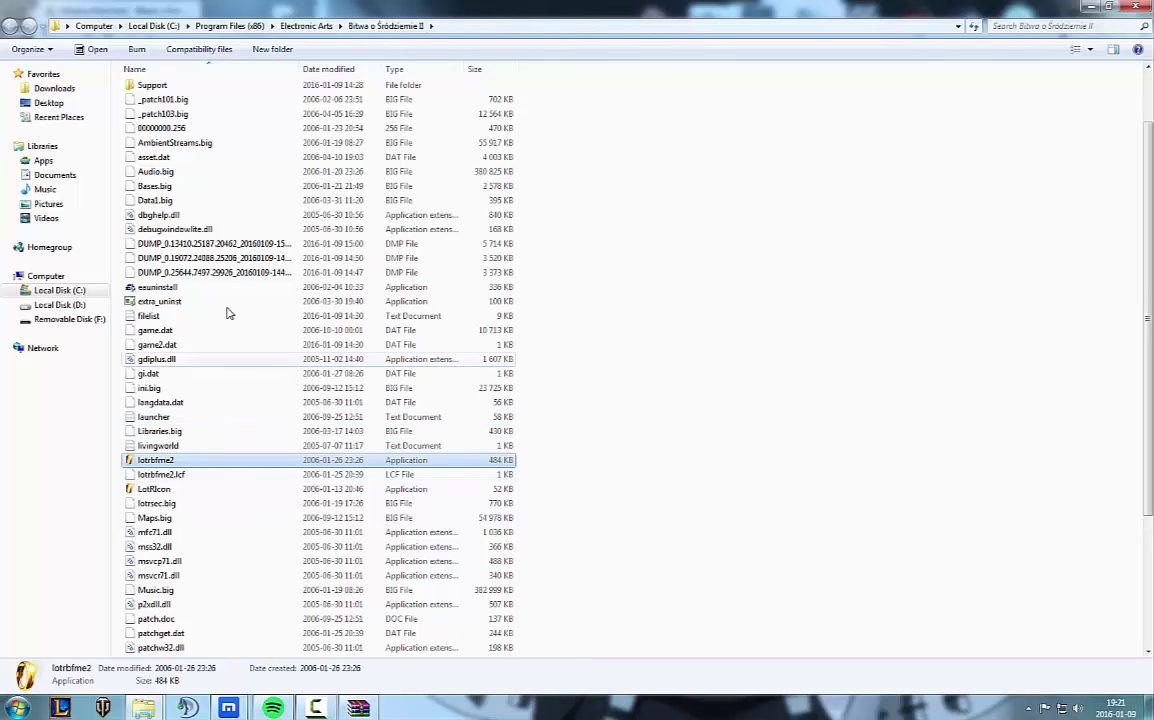
click(221, 406)
key(g)
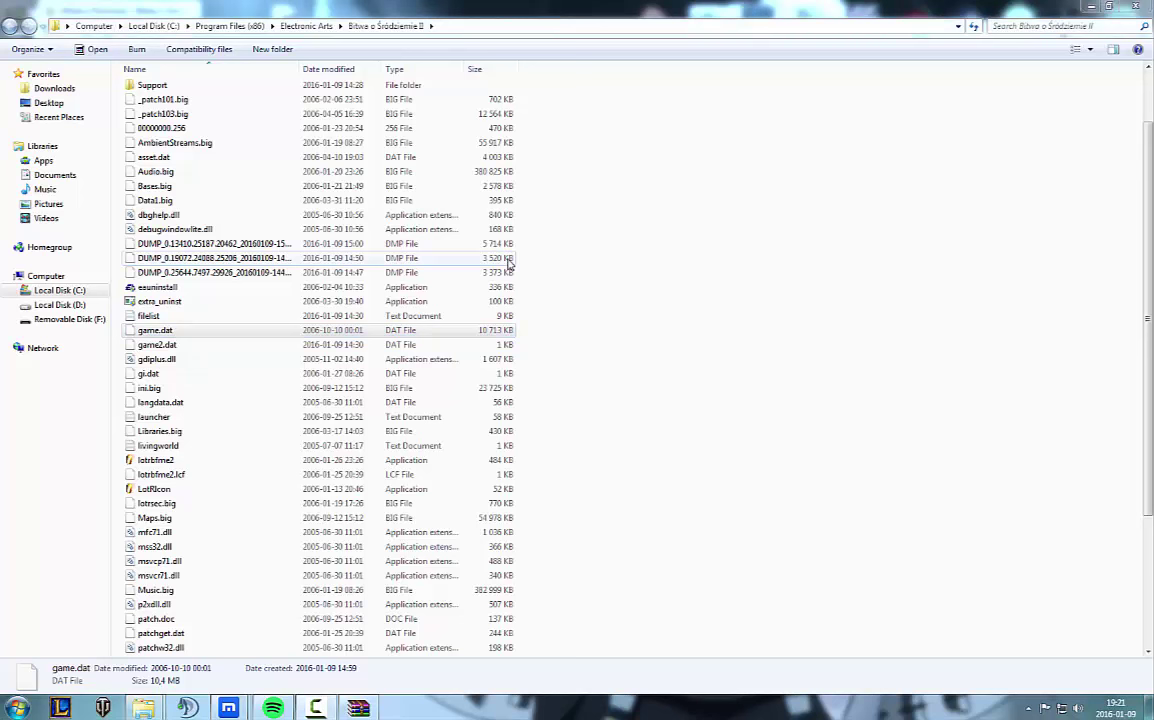
click(151, 333)
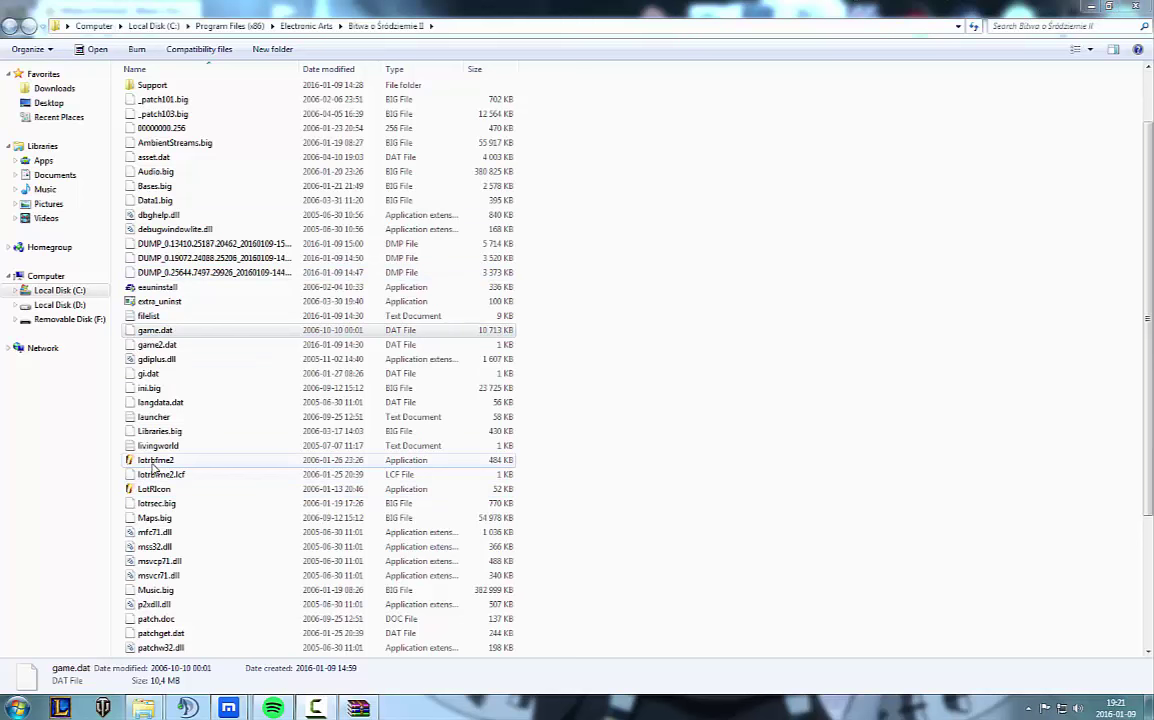
click(163, 460)
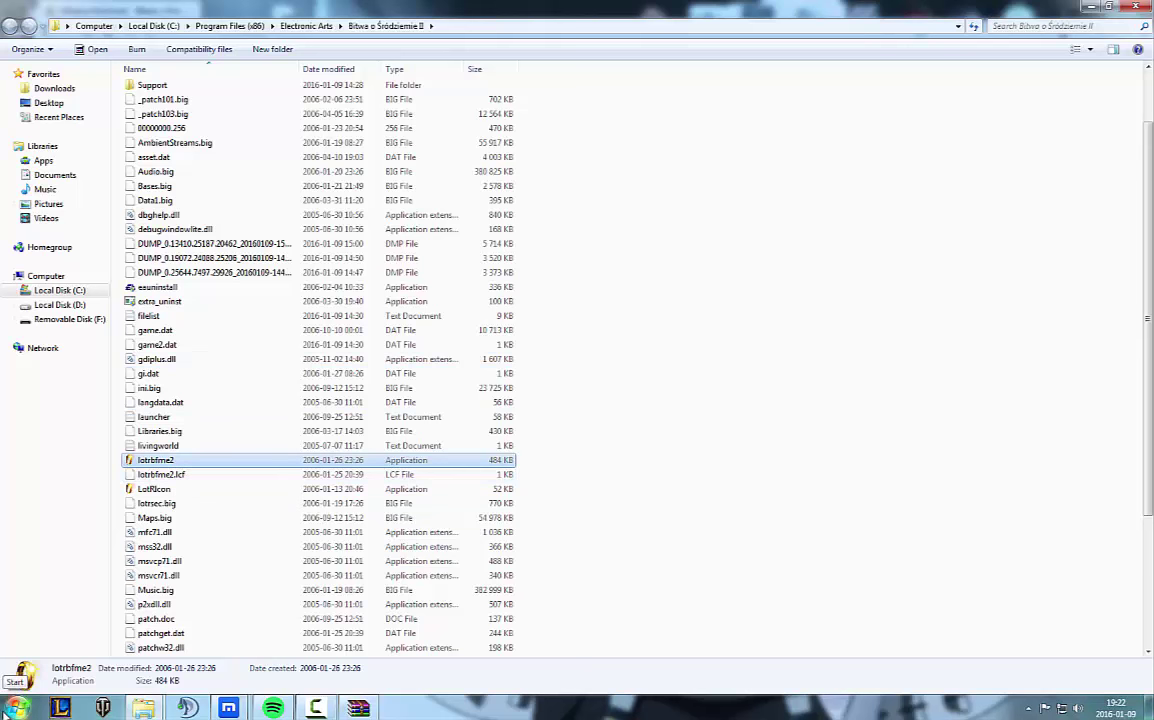
Step: Search Windows for %appdata%, open the Roaming folder, and go into the Moje pliki Bitwy o Śródziemie II folder
click(17, 706)
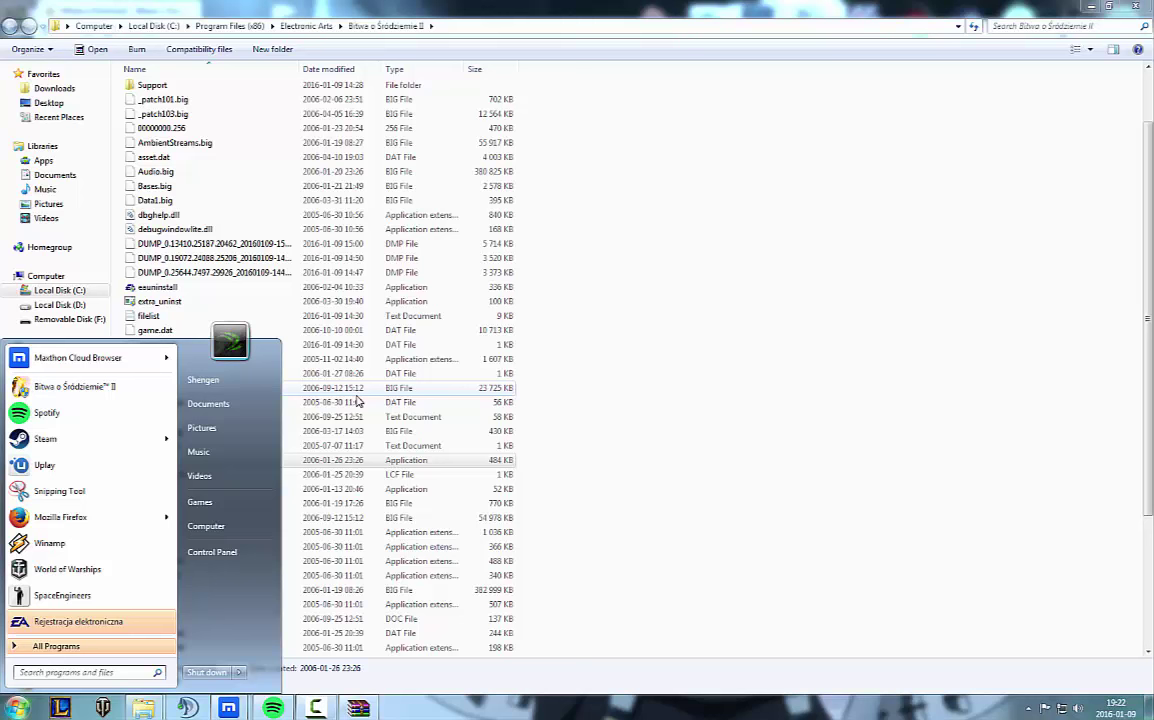
text(%app)
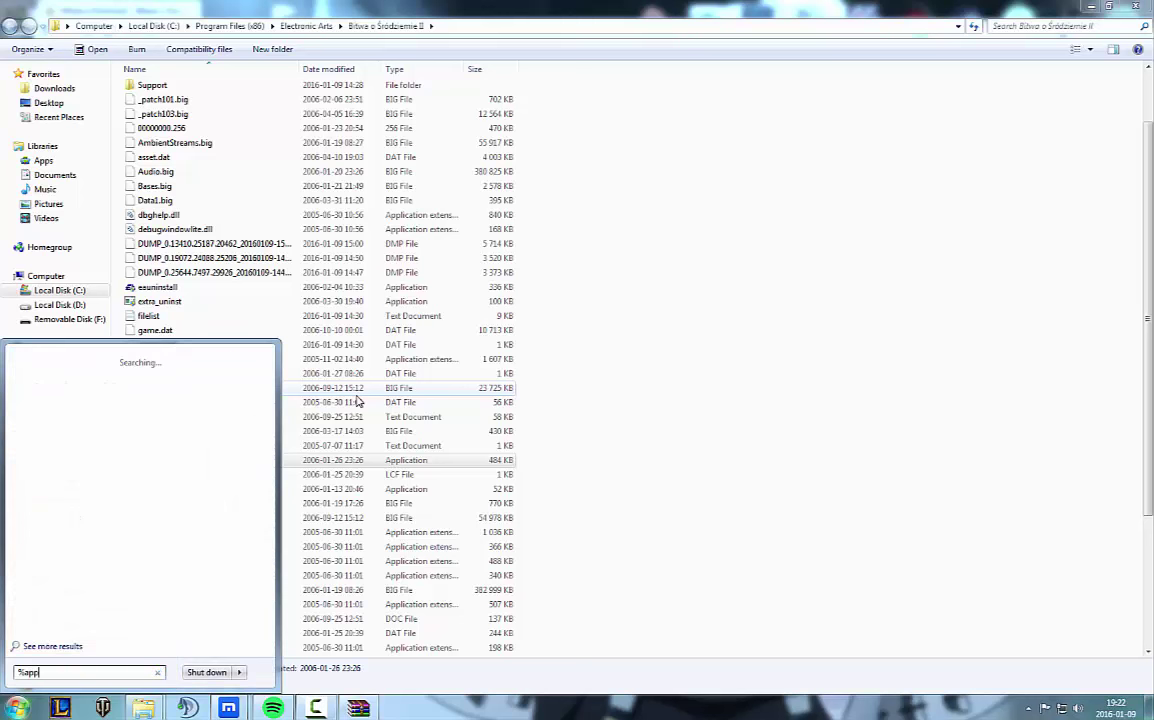
text(data)
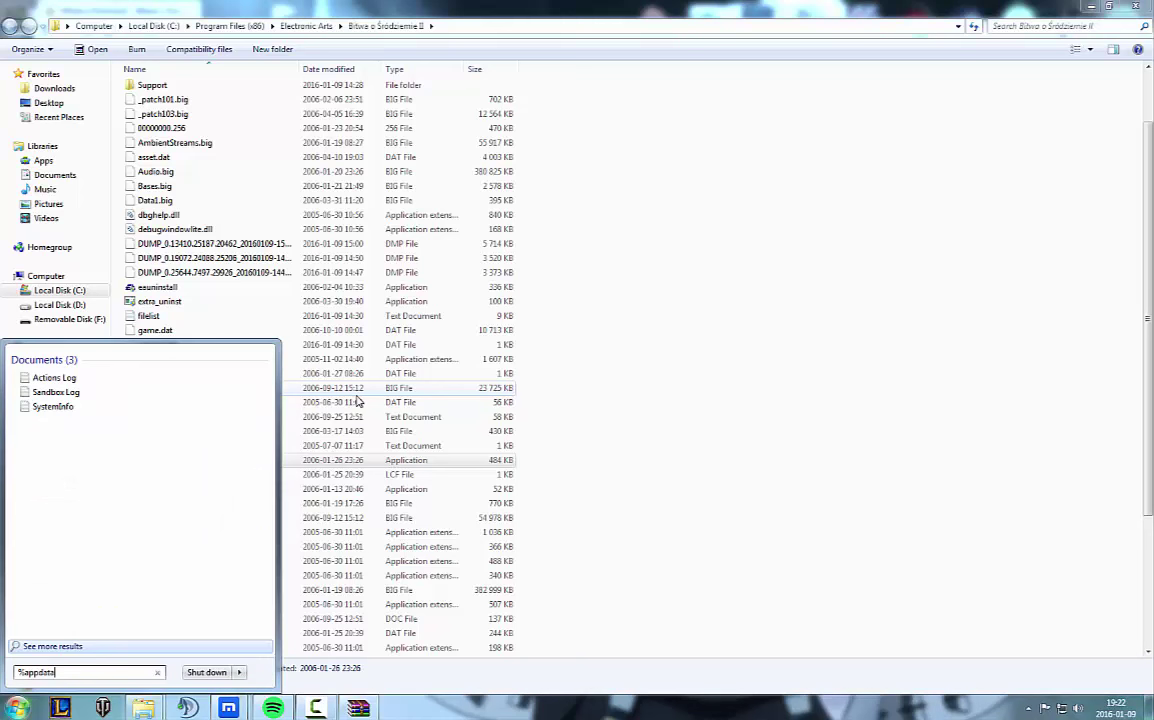
text(%)
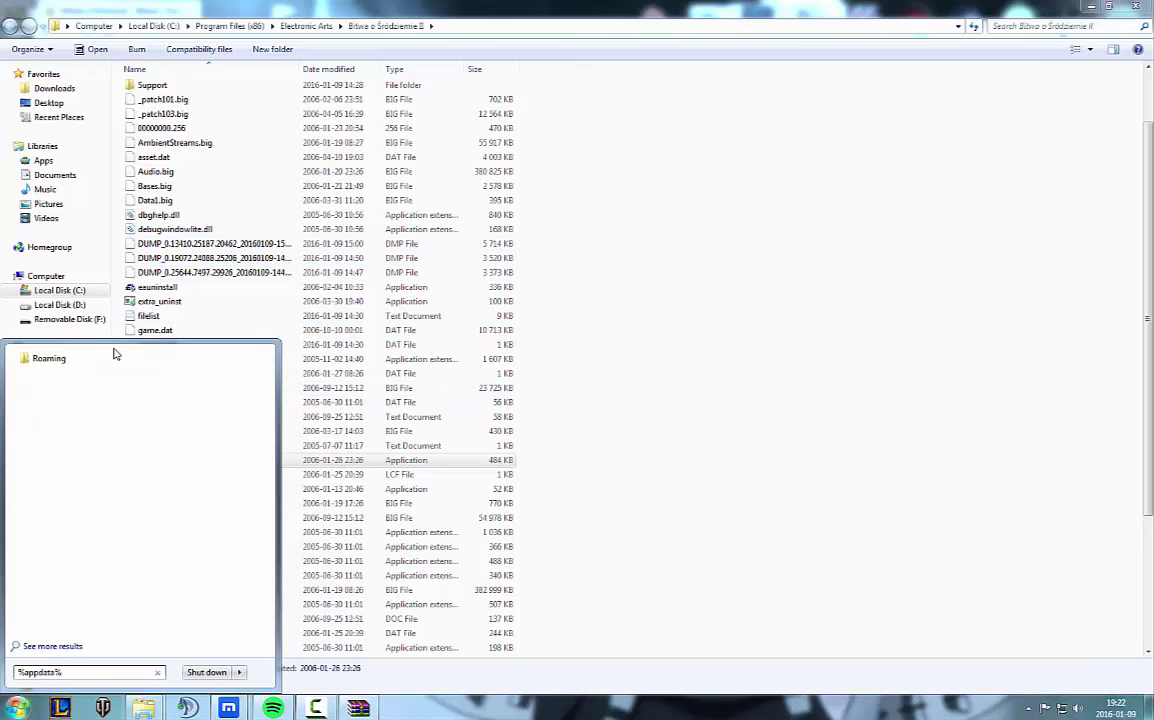
click(113, 356)
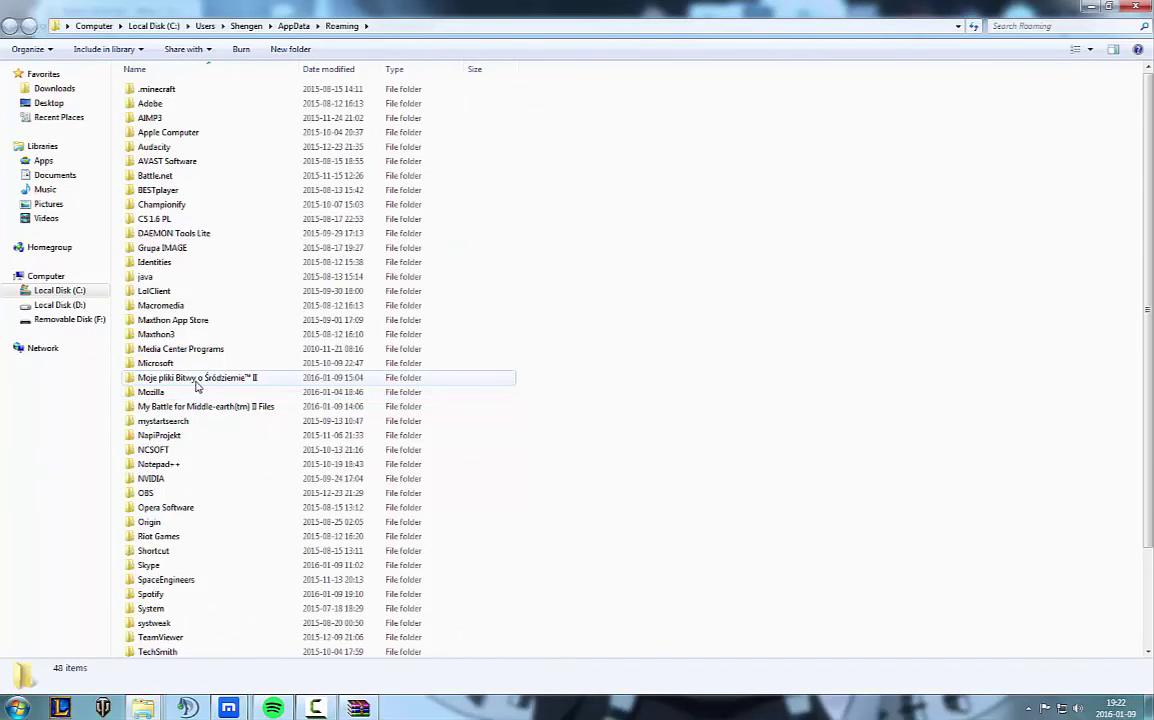
double_click(197, 380)
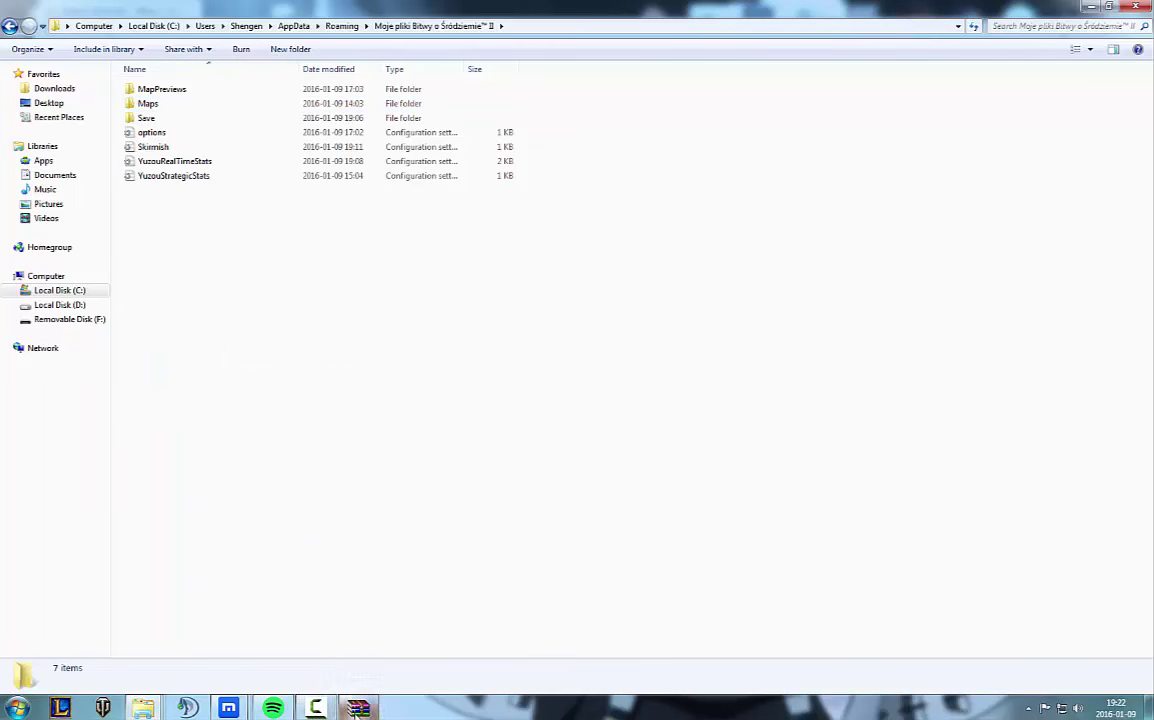
Step: Switch to the WinRAR archive and examine the Maps and Save folders and options.ini inside Pliki modyfikacyjne
key(alt+Tab)
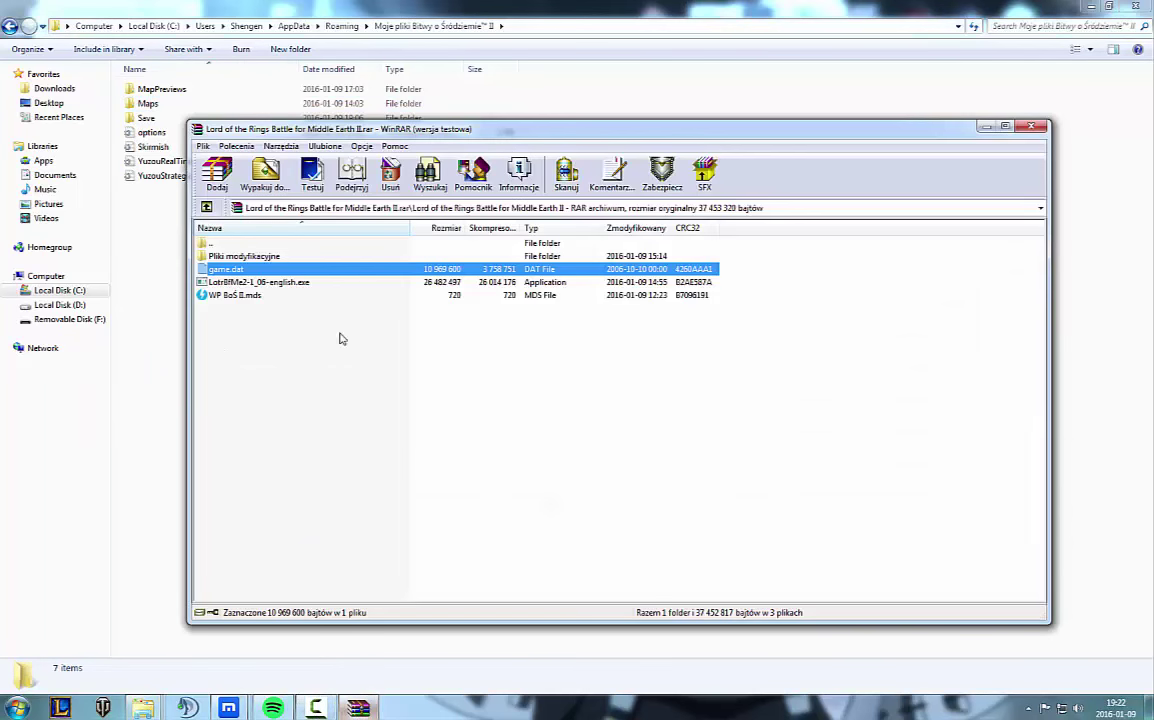
double_click(241, 257)
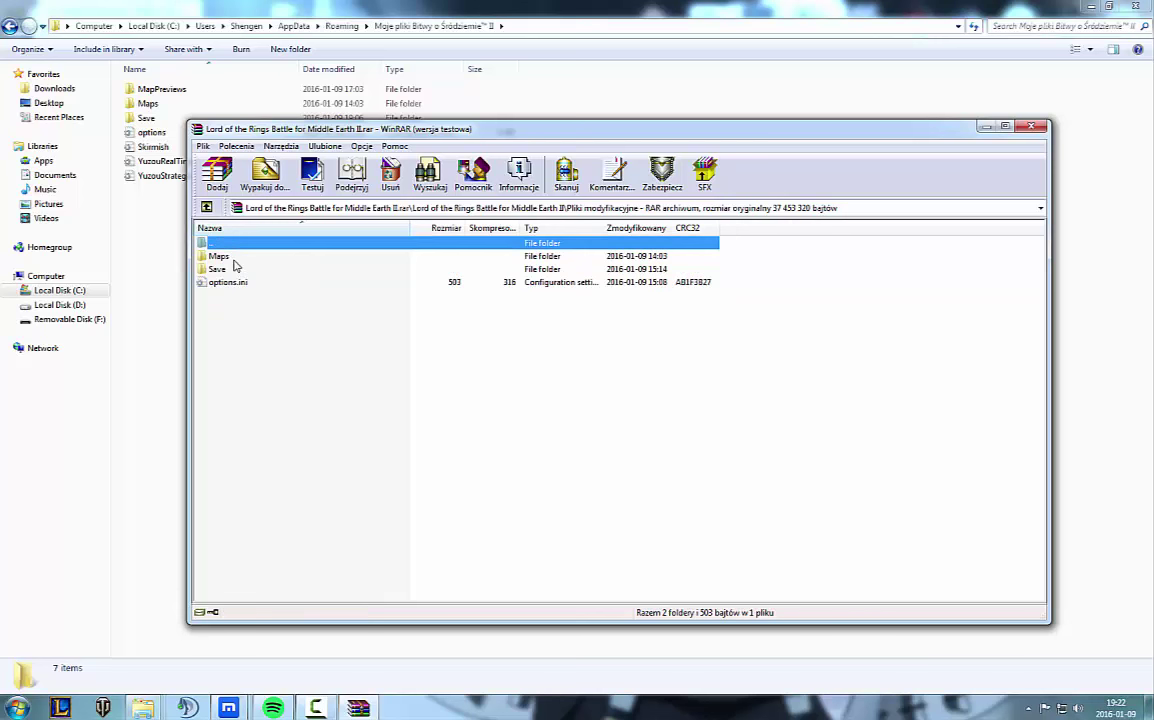
click(224, 257)
key(Down)
key(Down)
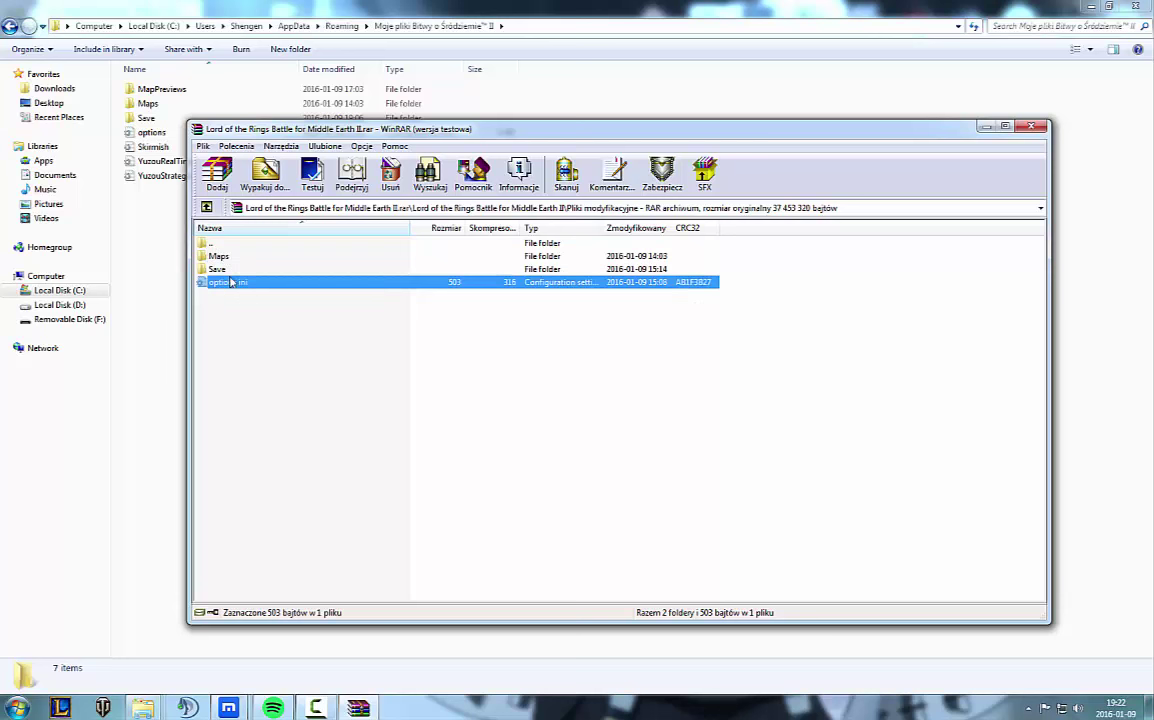
double_click(220, 257)
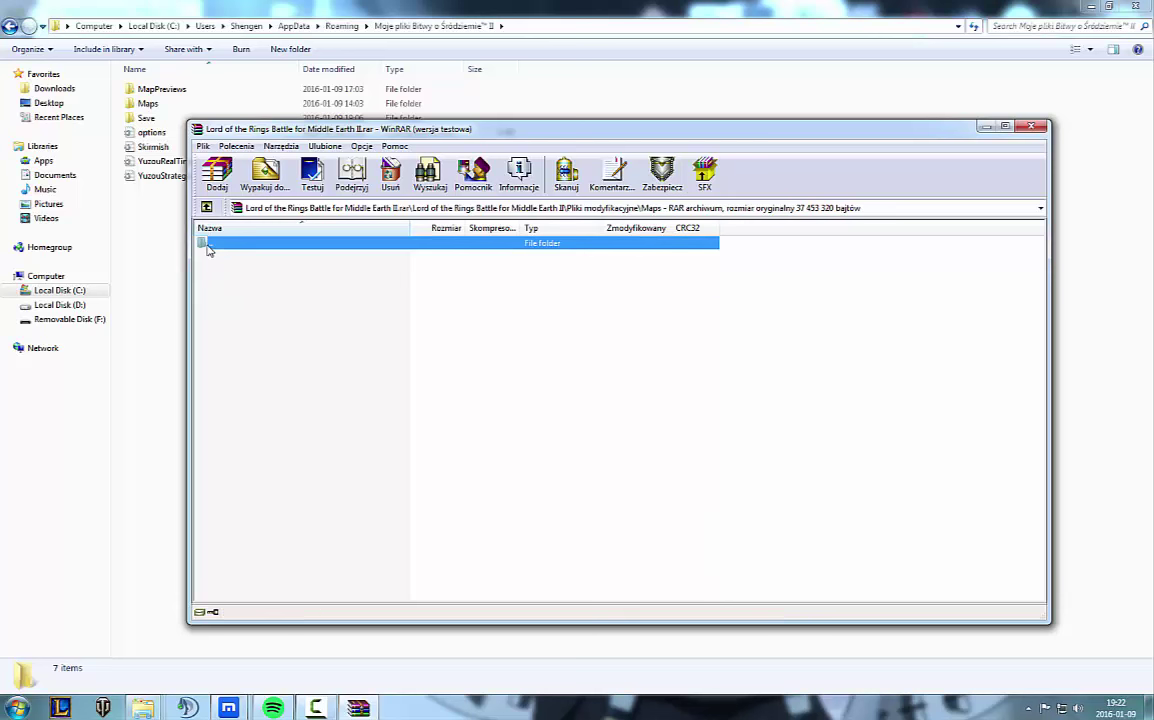
double_click(214, 244)
click(229, 270)
double_click(229, 270)
double_click(216, 245)
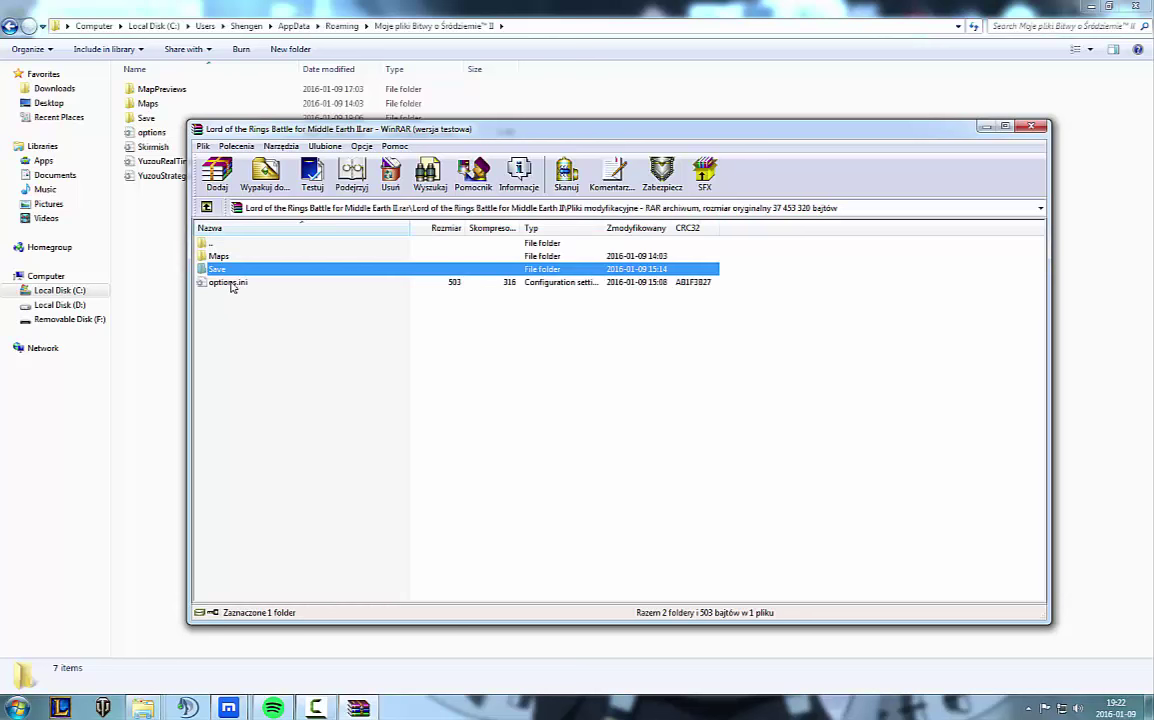
Step: Close the WinRAR archive and switch to the browser page with the installation instructions
click(1041, 128)
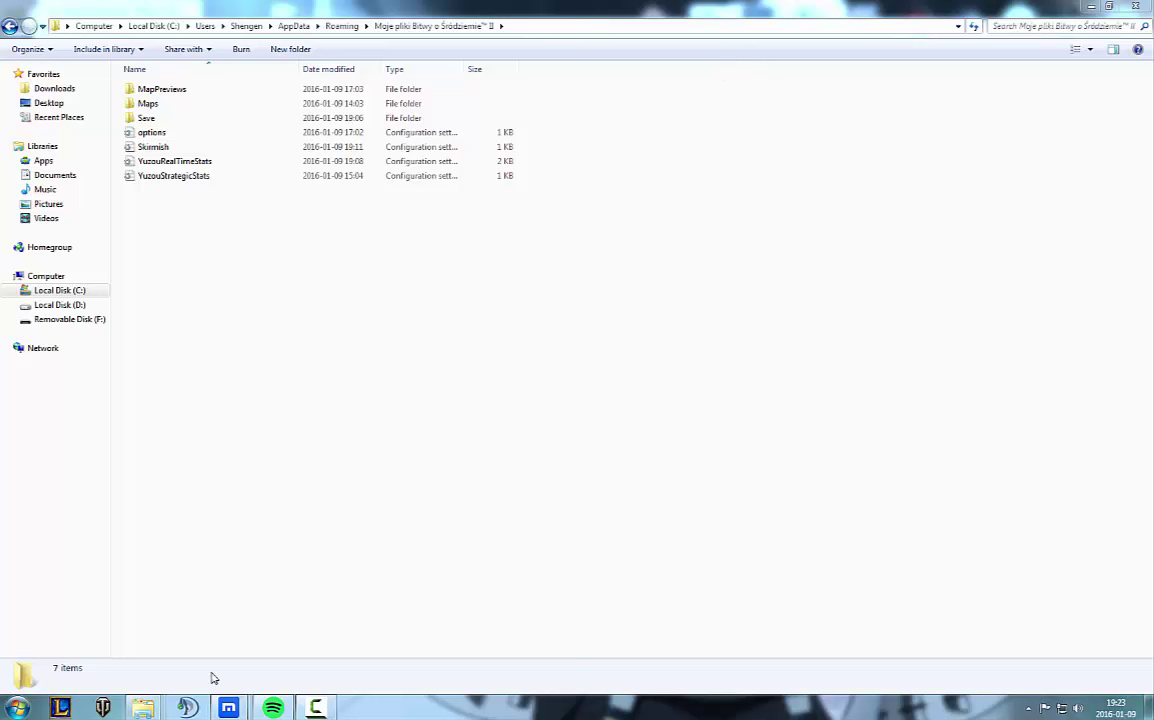
mouse_move(230, 705)
click(258, 680)
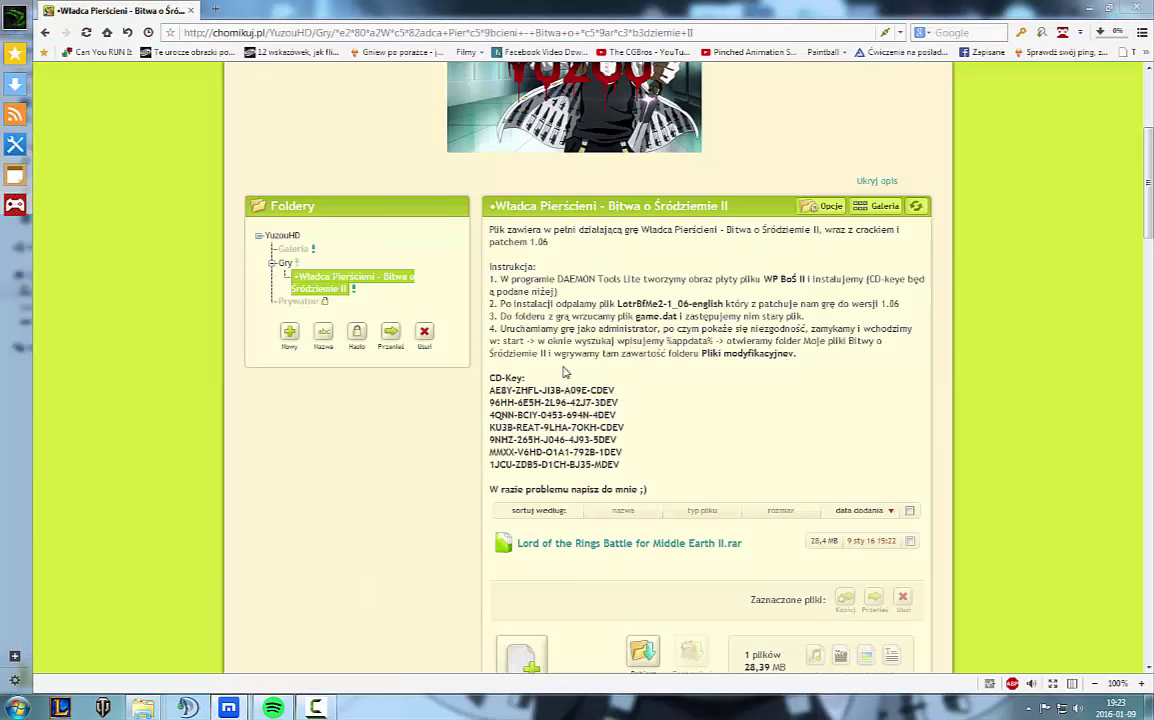